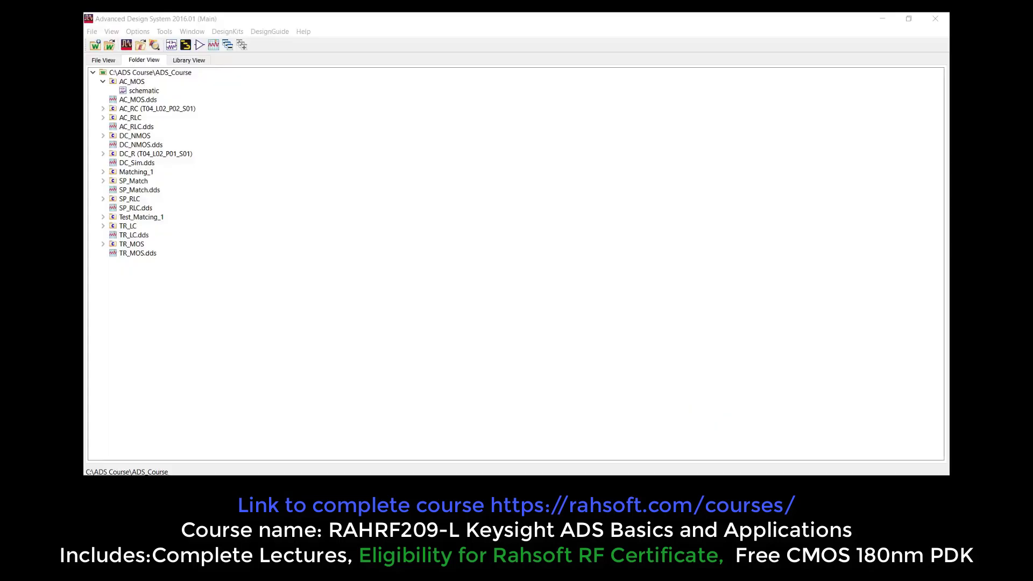
- Create an empty SP_Amp schematic in ADS_Course_lib and maximize its window
{"action": "left_click", "coordinate": [557, 291]}
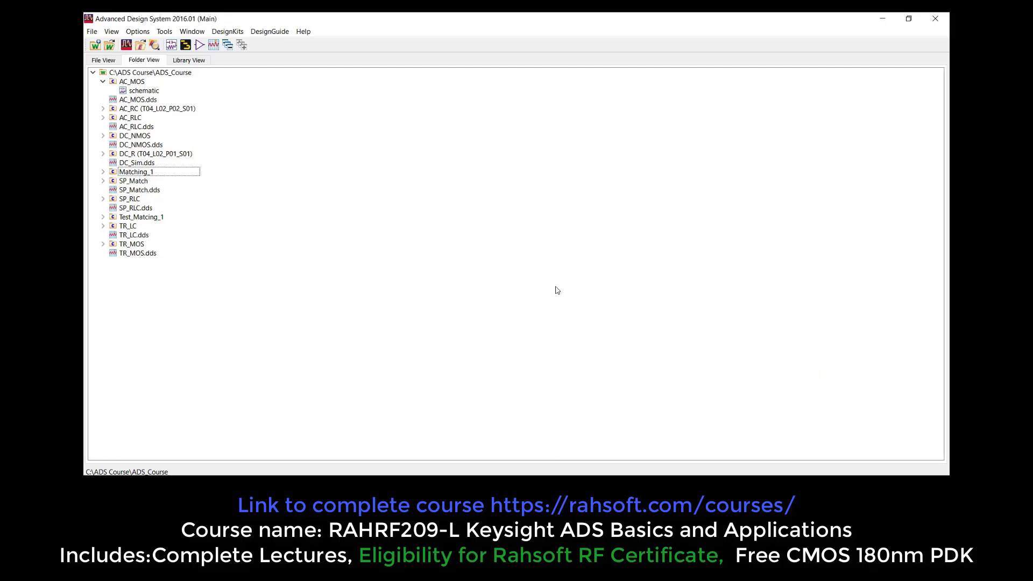
{"action": "left_click", "coordinate": [171, 46]}
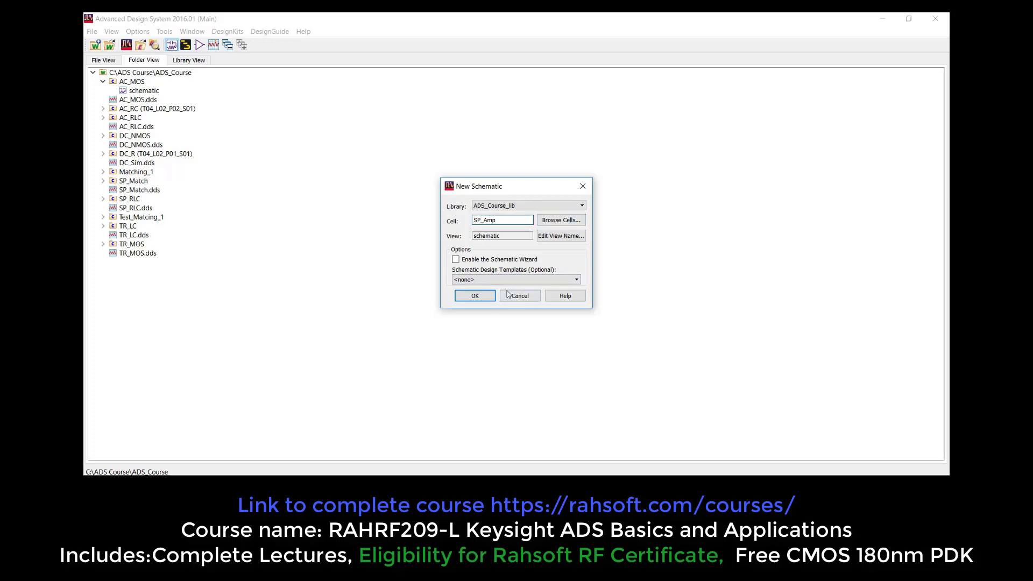
{"action": "left_click", "coordinate": [487, 297]}
{"action": "left_click", "coordinate": [443, 35]}
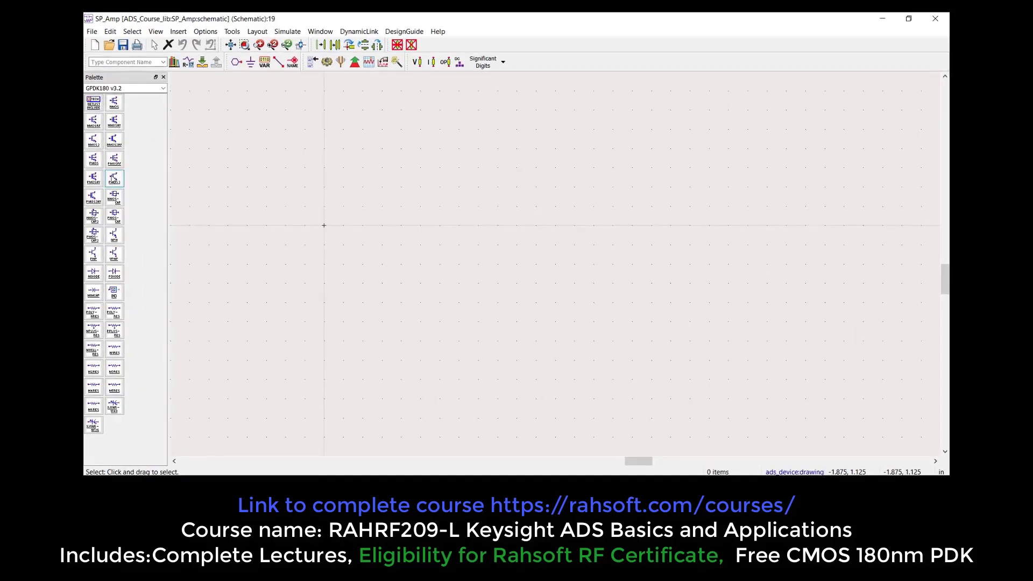
- Switch the palette to Simulation-S_Param and place terminations Term1 and Term2
{"action": "left_click", "coordinate": [163, 88]}
{"action": "scroll", "coordinate": [156, 247], "scroll_direction": "down", "scroll_amount": 2}
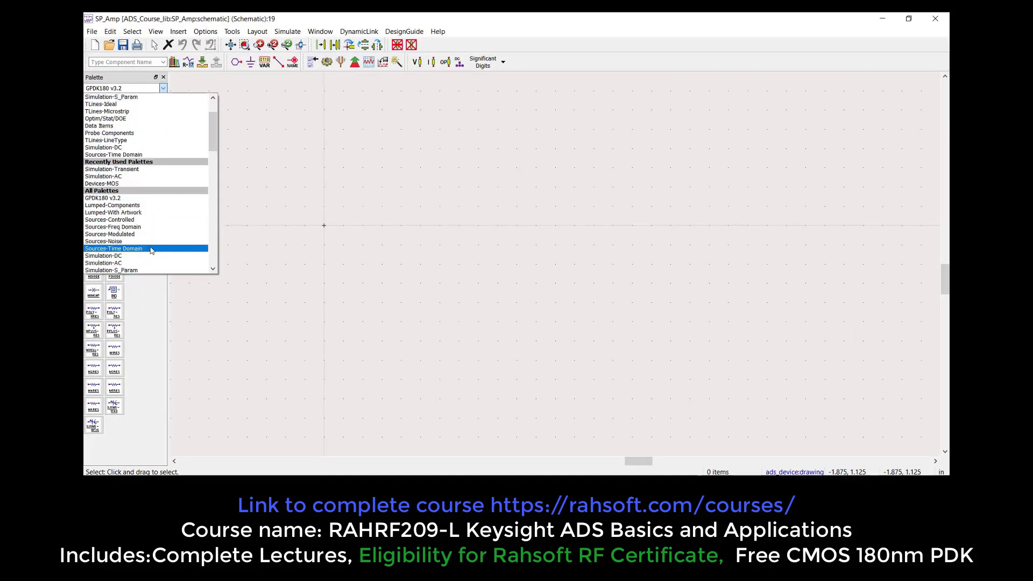
{"action": "scroll", "coordinate": [154, 247], "scroll_direction": "down", "scroll_amount": 2}
{"action": "left_click", "coordinate": [144, 229]}
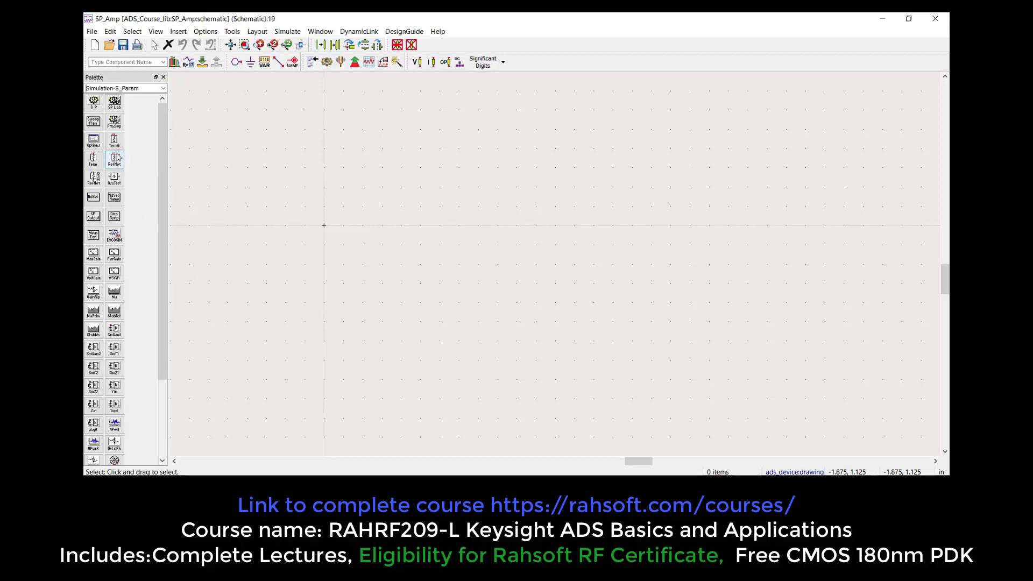
{"action": "left_click", "coordinate": [93, 160]}
{"action": "left_click", "coordinate": [369, 230]}
{"action": "left_click", "coordinate": [646, 229]}
{"action": "key", "text": "Escape"}
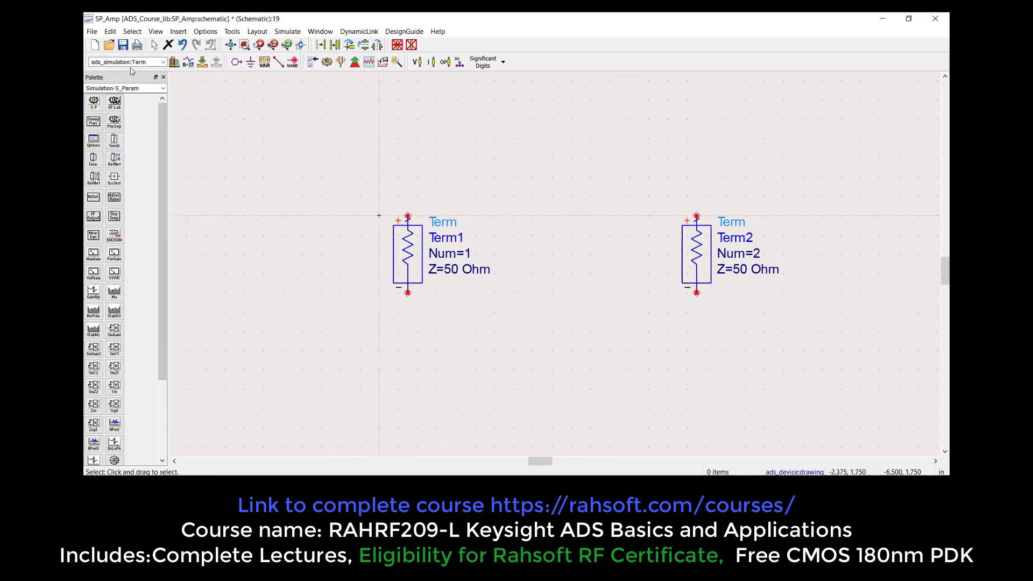
- Wire a ground below the lower pin of each termination
{"action": "left_click", "coordinate": [251, 62]}
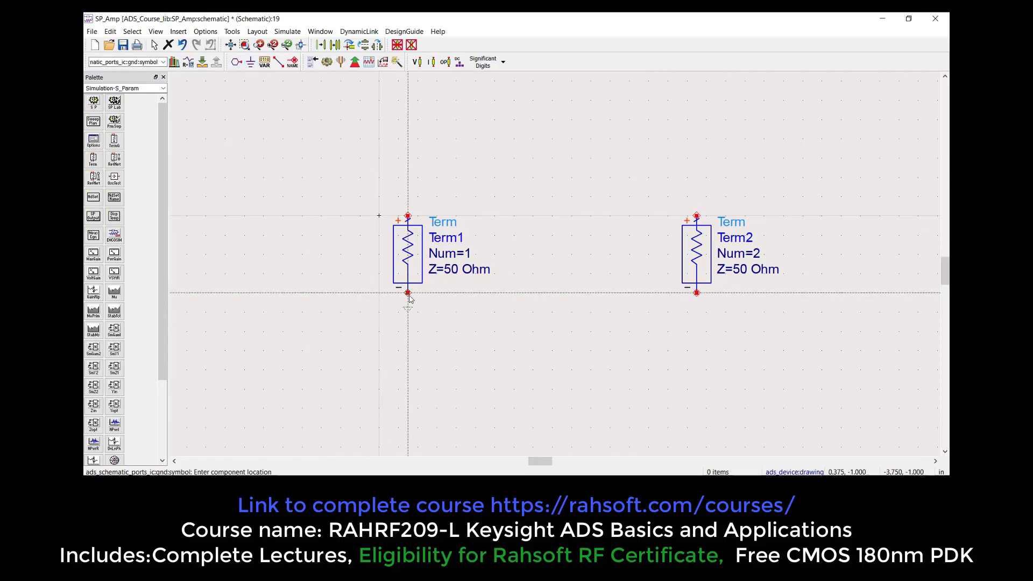
{"action": "left_click_drag", "start_coordinate": [406, 313], "coordinate": [406, 342]}
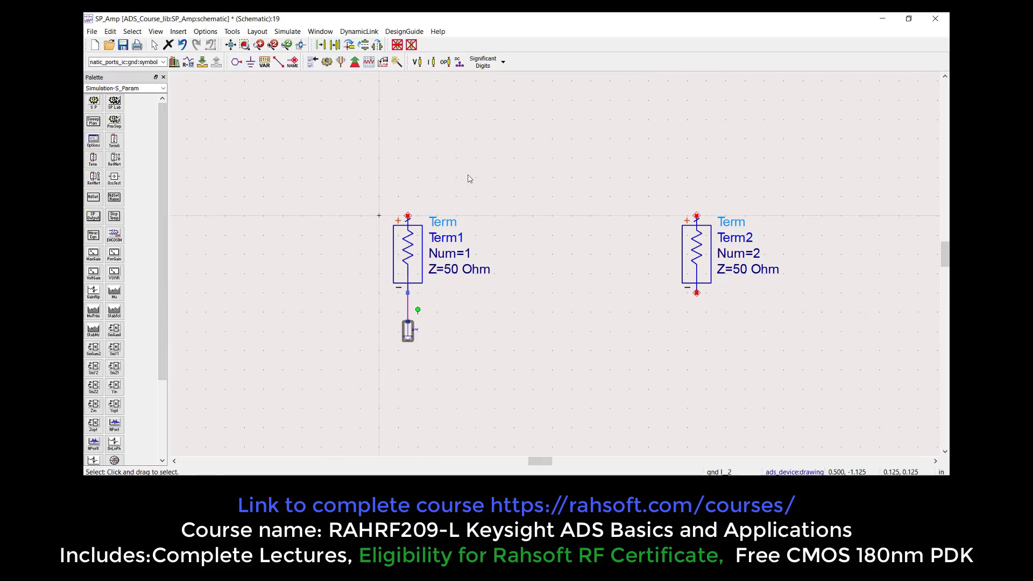
{"action": "left_click", "coordinate": [251, 62]}
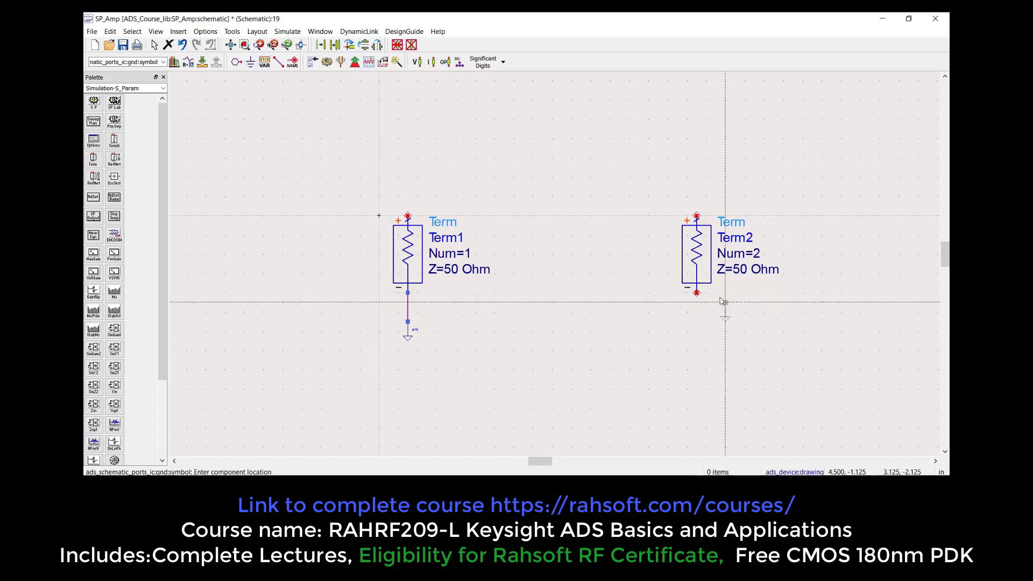
{"action": "left_click_drag", "start_coordinate": [699, 297], "coordinate": [698, 322]}
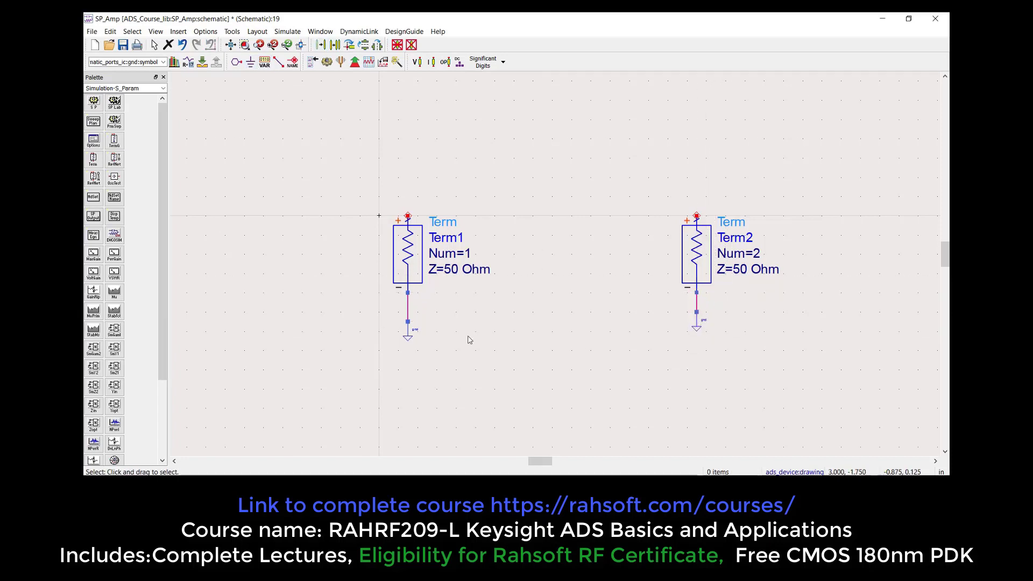
{"action": "key", "text": "Escape"}
{"action": "scroll", "coordinate": [491, 321], "scroll_direction": "left", "scroll_amount": 3}
- Place S-parameter controller SP1 with sweep Stop 3 GHz and Step 0.1 GHz
{"action": "left_click", "coordinate": [93, 101]}
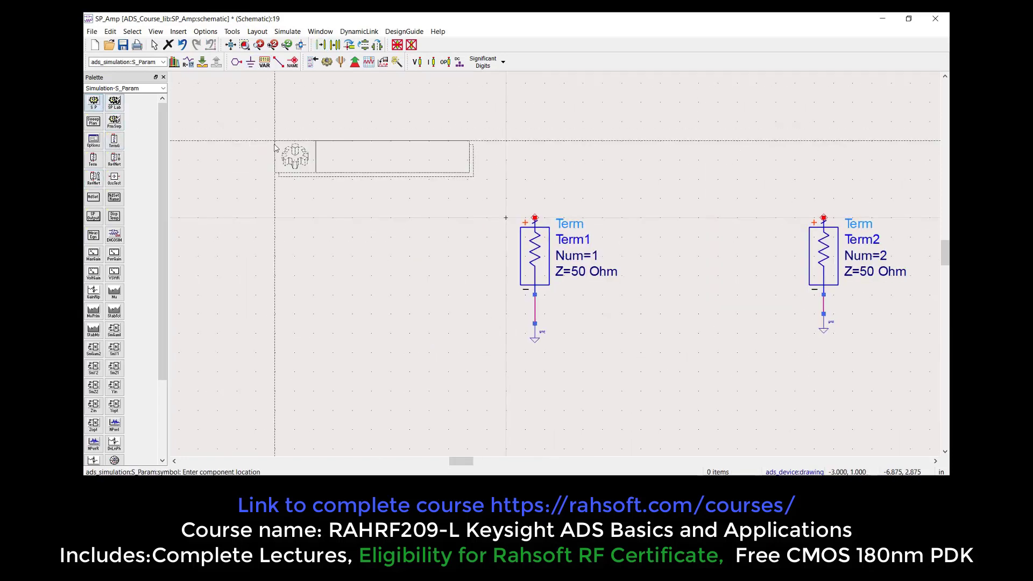
{"action": "key", "text": "Escape"}
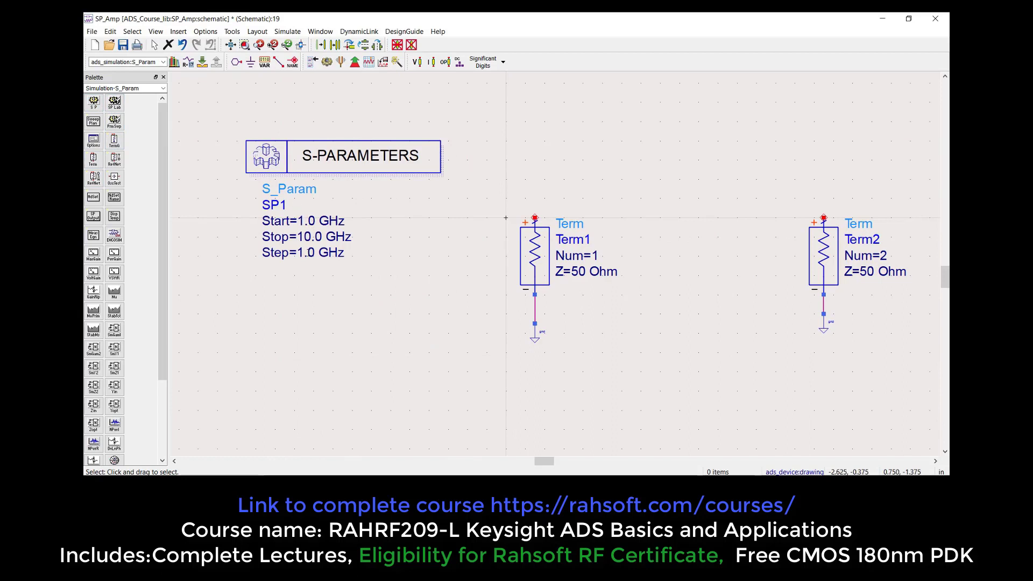
{"action": "double_click", "coordinate": [318, 237]}
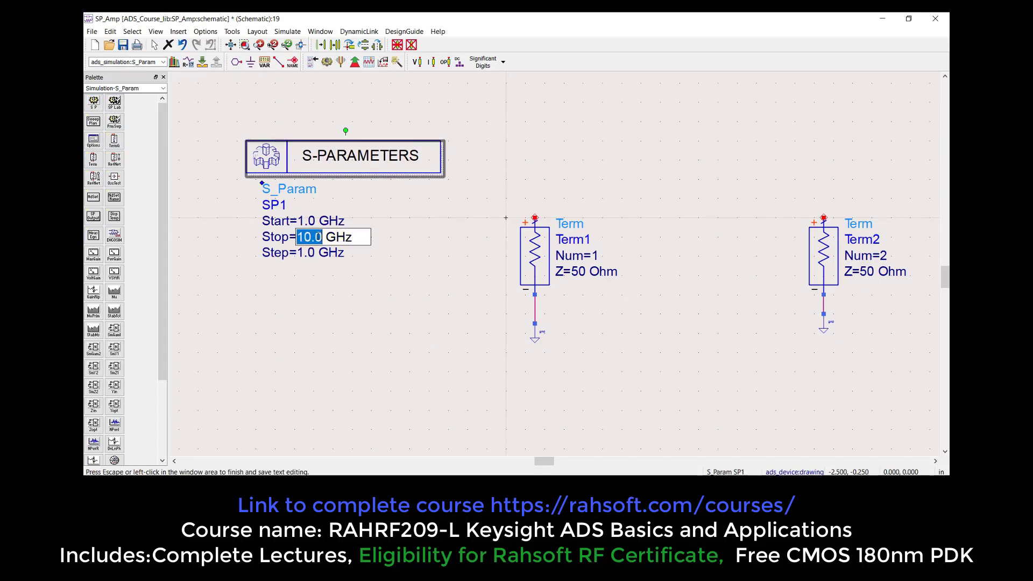
{"action": "type", "text": "3"}
{"action": "key", "text": "Tab"}
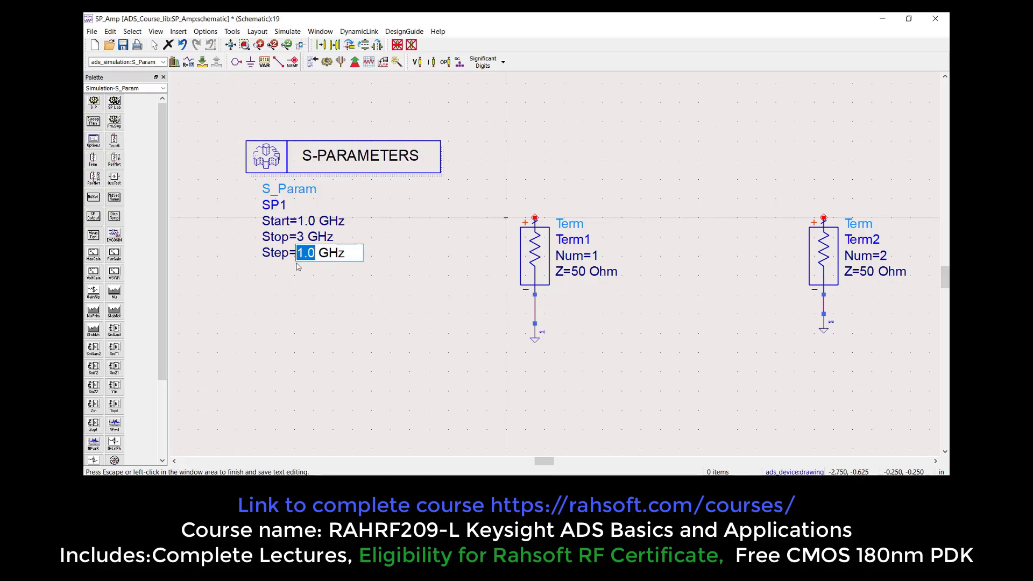
{"action": "type", "text": "0.1"}
{"action": "left_click", "coordinate": [335, 336]}
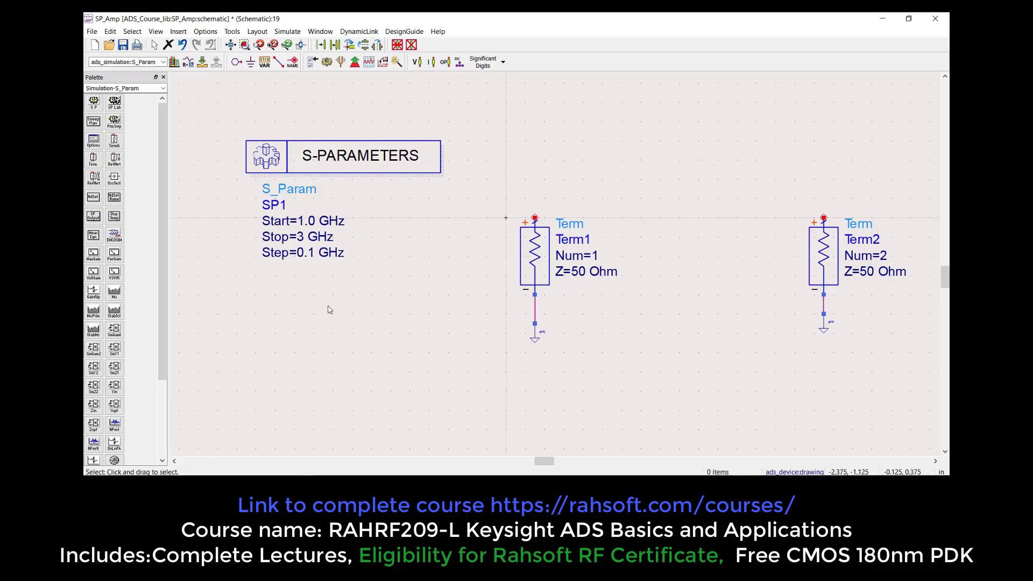
{"action": "scroll", "coordinate": [333, 311], "scroll_direction": "right", "scroll_amount": 1}
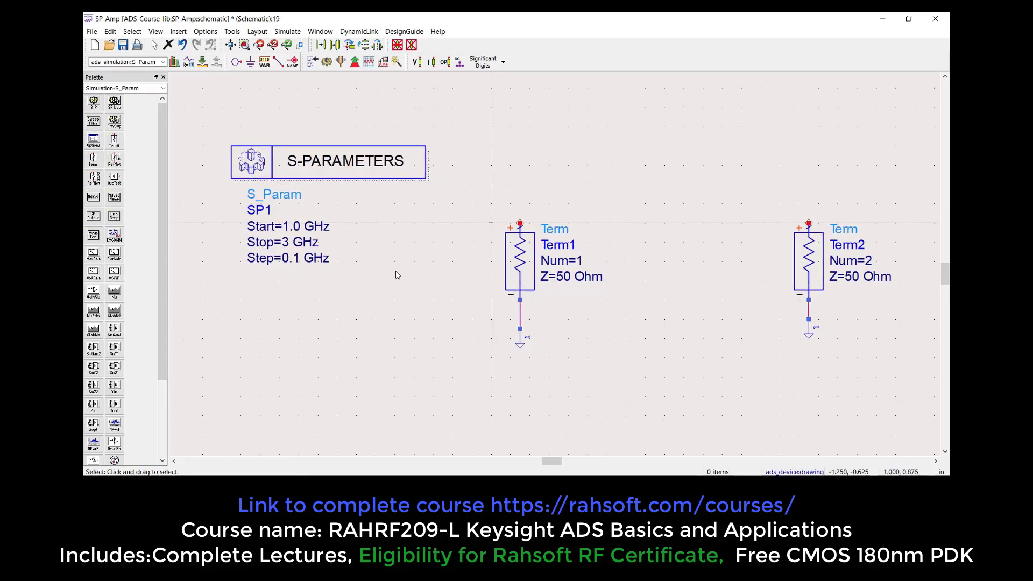
{"action": "left_click_drag", "start_coordinate": [91, 61], "coordinate": [161, 95]}
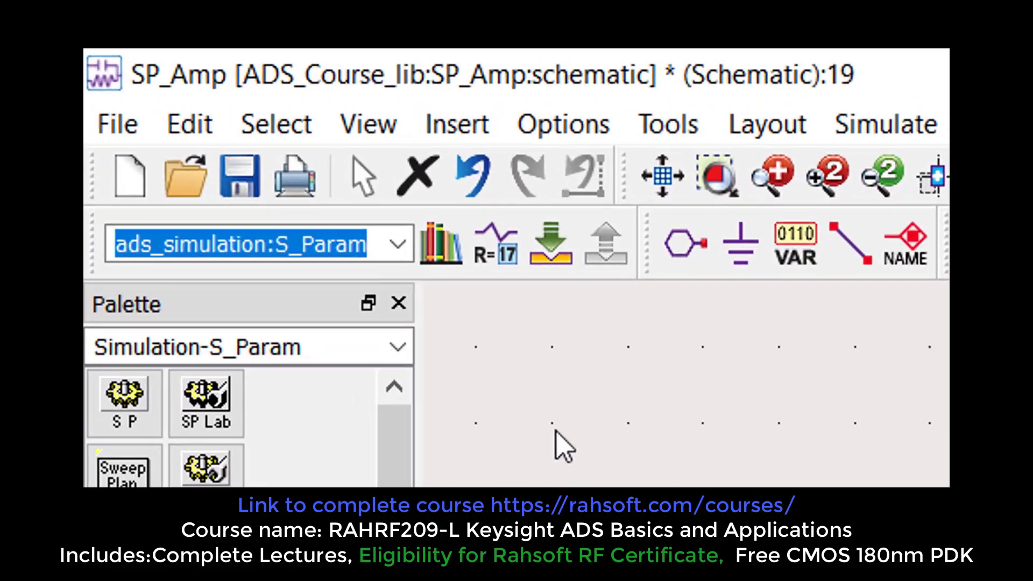
- Place an Amplifier component, AMP1, between the two terminations
{"action": "type", "text": "amo"}
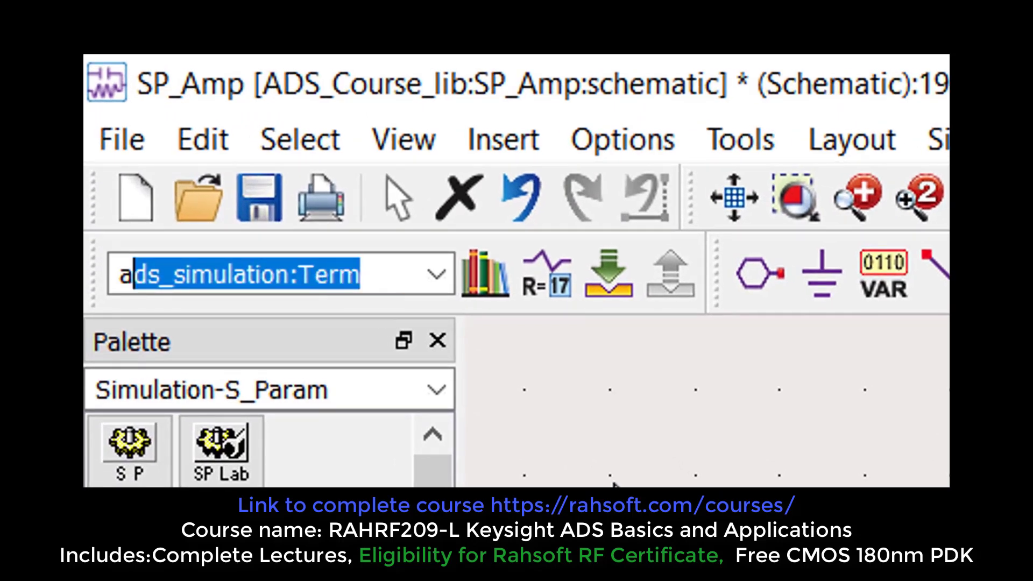
{"action": "key", "text": "BackSpace"}
{"action": "type", "text": "plifier"}
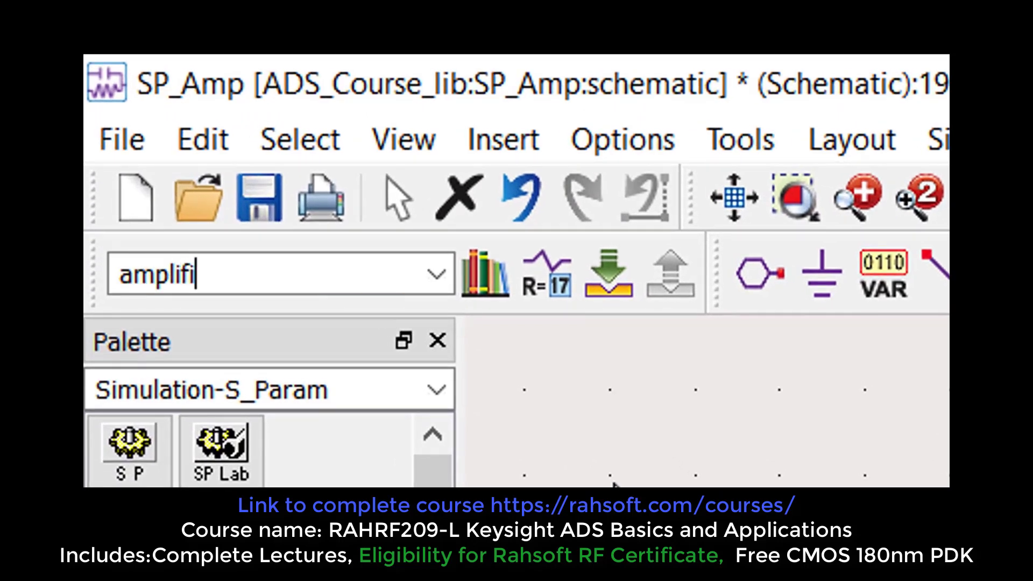
{"action": "key", "text": "Return"}
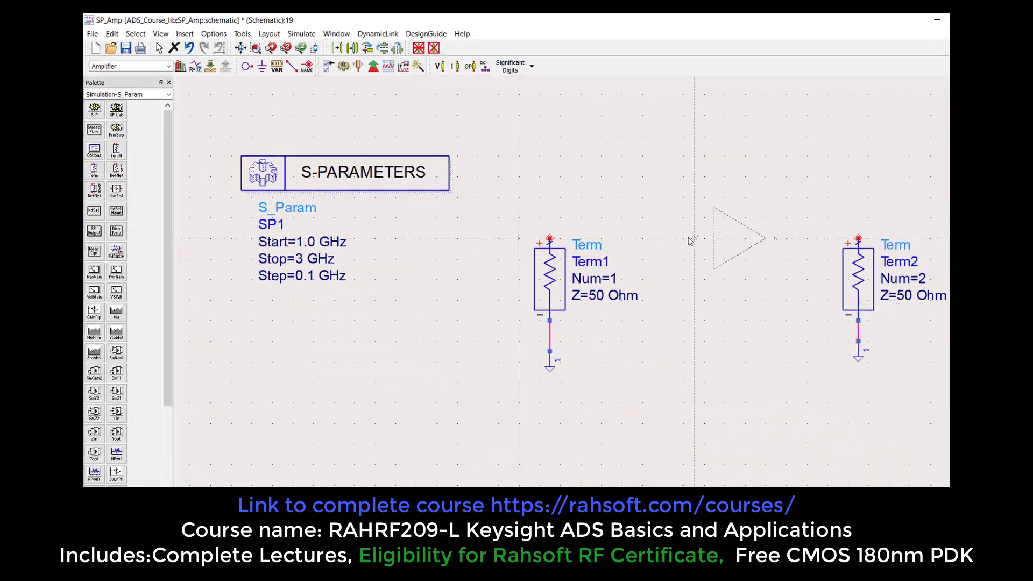
{"action": "left_click", "coordinate": [557, 213]}
- Wire Term1 to AMP1's input and AMP1's output to Term2
{"action": "left_click", "coordinate": [279, 62]}
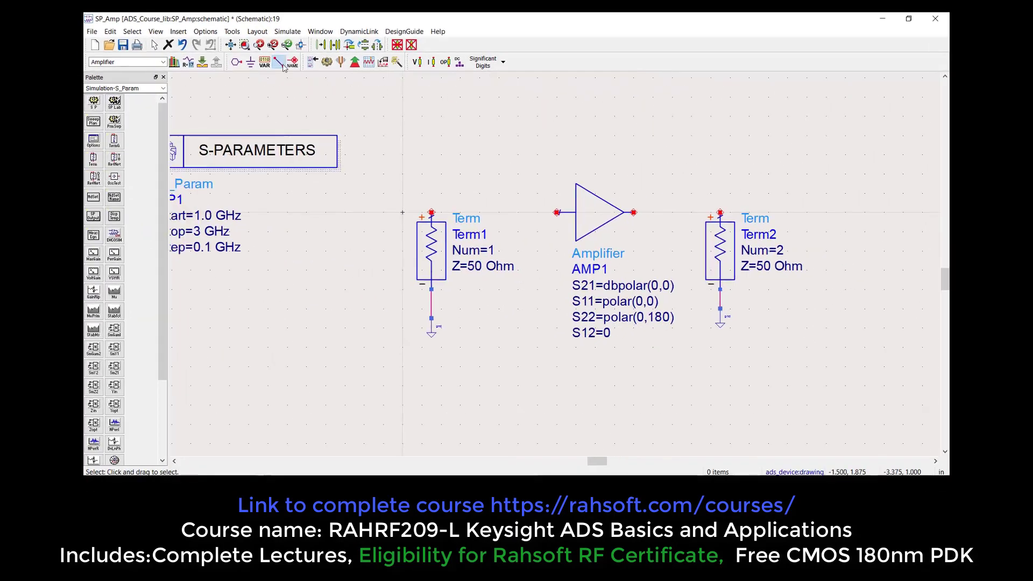
{"action": "left_click", "coordinate": [557, 212]}
{"action": "left_click", "coordinate": [634, 213]}
{"action": "left_click", "coordinate": [721, 212]}
{"action": "key", "text": "Escape"}
{"action": "left_click_drag", "start_coordinate": [544, 172], "coordinate": [599, 191]}
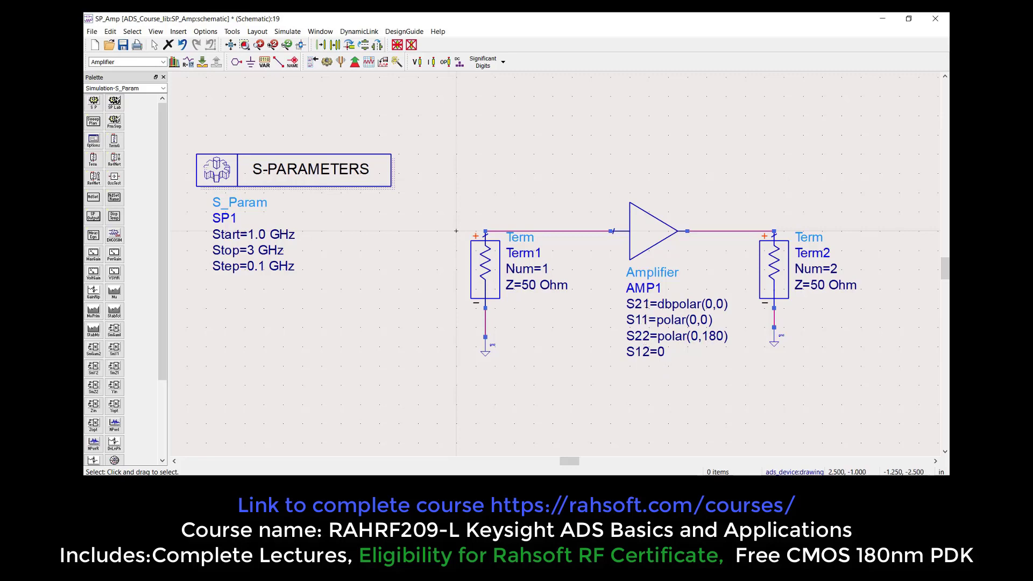
{"action": "scroll", "coordinate": [656, 378], "scroll_direction": "right", "scroll_amount": 1}
{"action": "scroll", "coordinate": [657, 378], "scroll_direction": "up", "scroll_amount": 1}
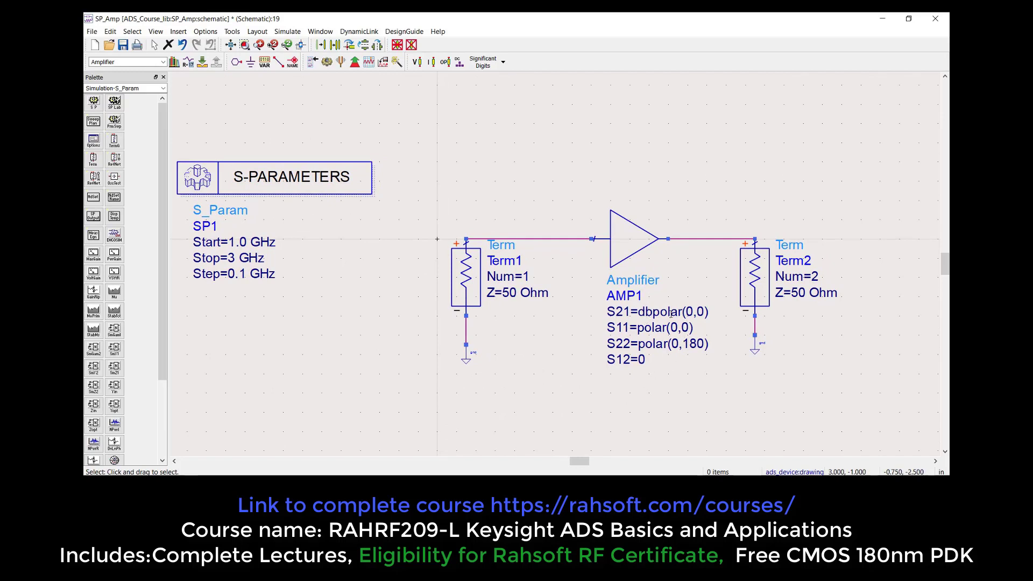
- Set AMP1's S21 to dbpolar(10,0) and S11 to dbpolar(-15,0)
{"action": "left_click", "coordinate": [693, 310]}
{"action": "left_click", "coordinate": [690, 311]}
{"action": "type", "text": "1"}
{"action": "left_click", "coordinate": [706, 391]}
{"action": "left_click", "coordinate": [644, 326]}
{"action": "left_click", "coordinate": [639, 327]}
{"action": "type", "text": "db"}
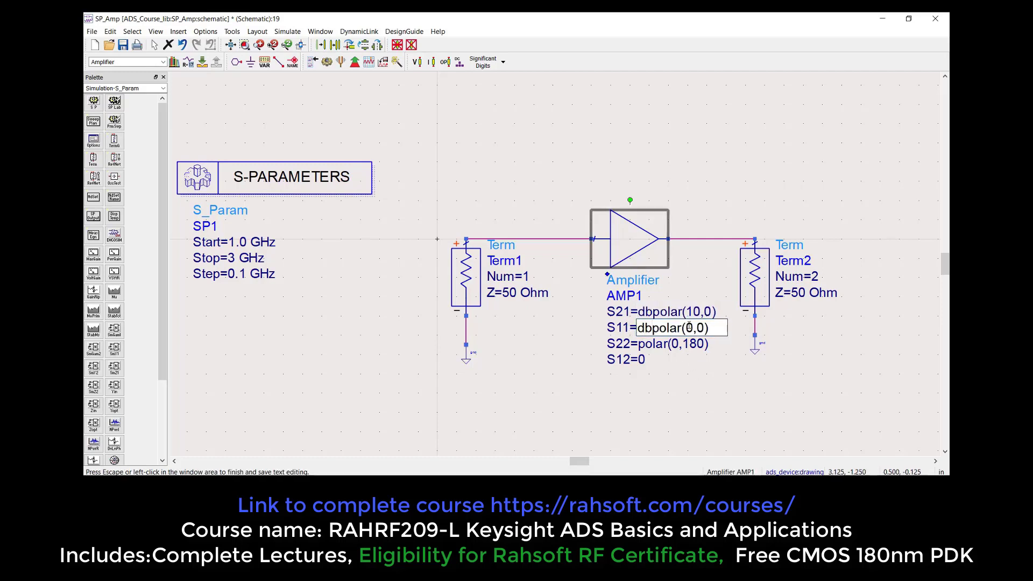
{"action": "type", "text": "-15"}
{"action": "key", "text": "Return"}
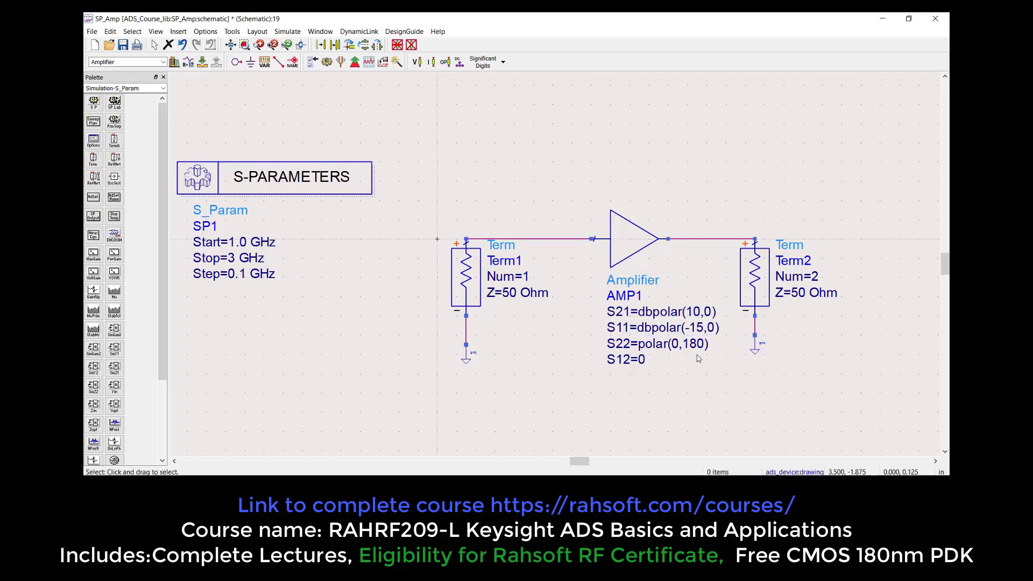
- Change AMP1's S22 to dbpolar(-15,0)
{"action": "left_click", "coordinate": [677, 345]}
{"action": "double_click", "coordinate": [677, 345]}
{"action": "type", "text": "-15"}
{"action": "double_click", "coordinate": [714, 345]}
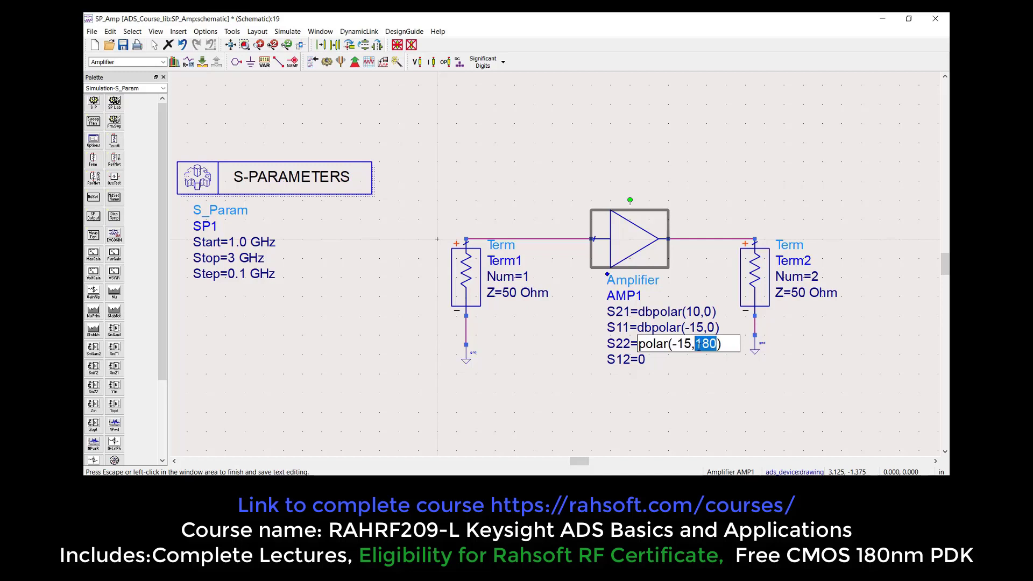
{"action": "type", "text": "0"}
{"action": "key", "text": "Return"}
{"action": "left_click", "coordinate": [639, 344]}
{"action": "type", "text": "db"}
{"action": "left_click", "coordinate": [645, 360]}
- Set AMP1's S12 to dbpolar(-20,0) by copying the S22 expression
{"action": "left_click", "coordinate": [645, 360]}
{"action": "key", "text": "Up"}
{"action": "key", "text": "ctrl+c"}
{"action": "key", "text": "Down"}
{"action": "key", "text": "ctrl+v"}
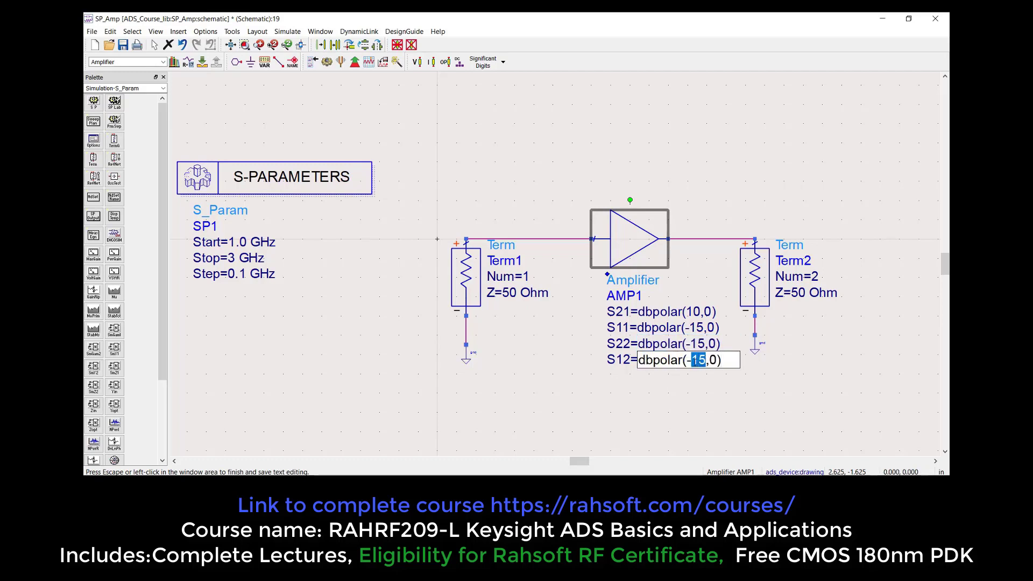
{"action": "type", "text": "20"}
{"action": "left_click", "coordinate": [692, 387]}
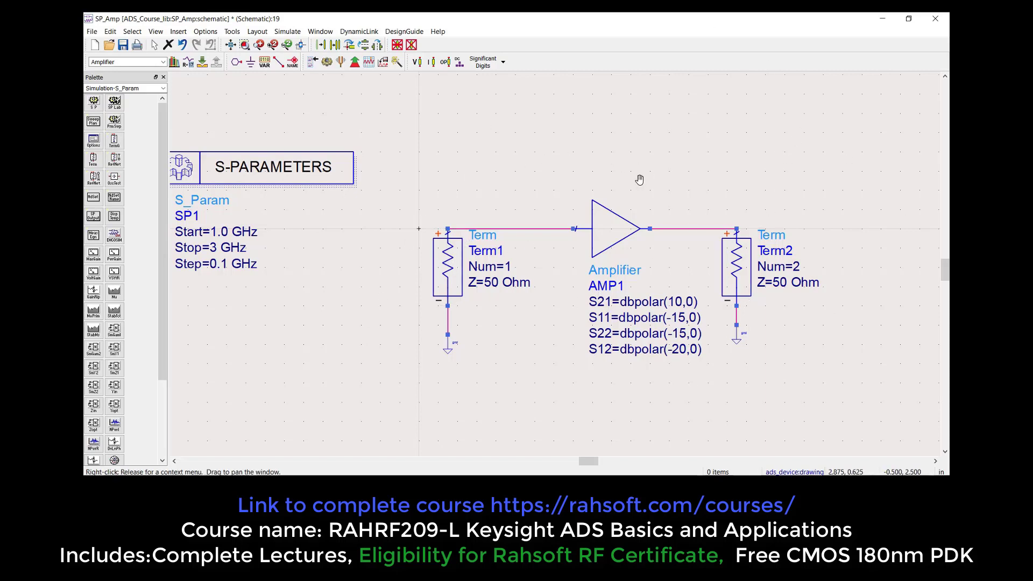
{"action": "scroll", "coordinate": [596, 183], "scroll_direction": "down", "scroll_amount": 1}
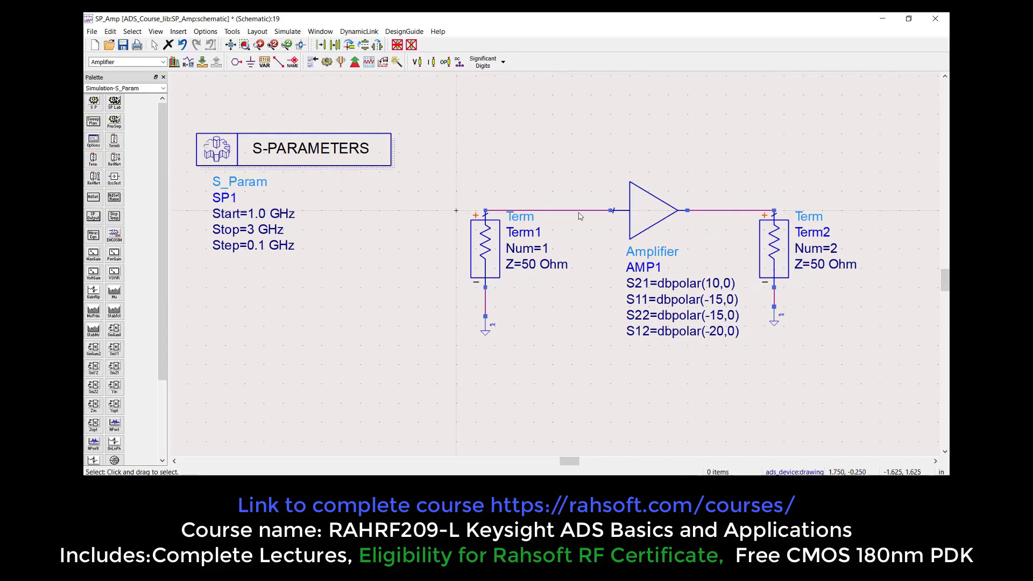
{"action": "scroll", "coordinate": [596, 183], "scroll_direction": "down", "scroll_amount": 1}
- Save the SP_Amp design, run the simulation, and maximize the data display
{"action": "left_click", "coordinate": [123, 45]}
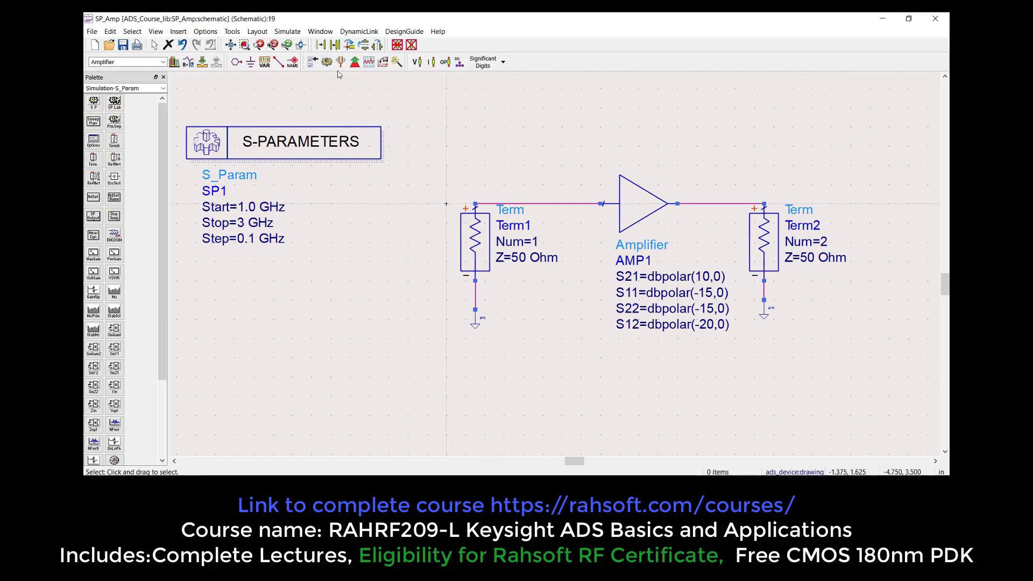
{"action": "left_click", "coordinate": [327, 62]}
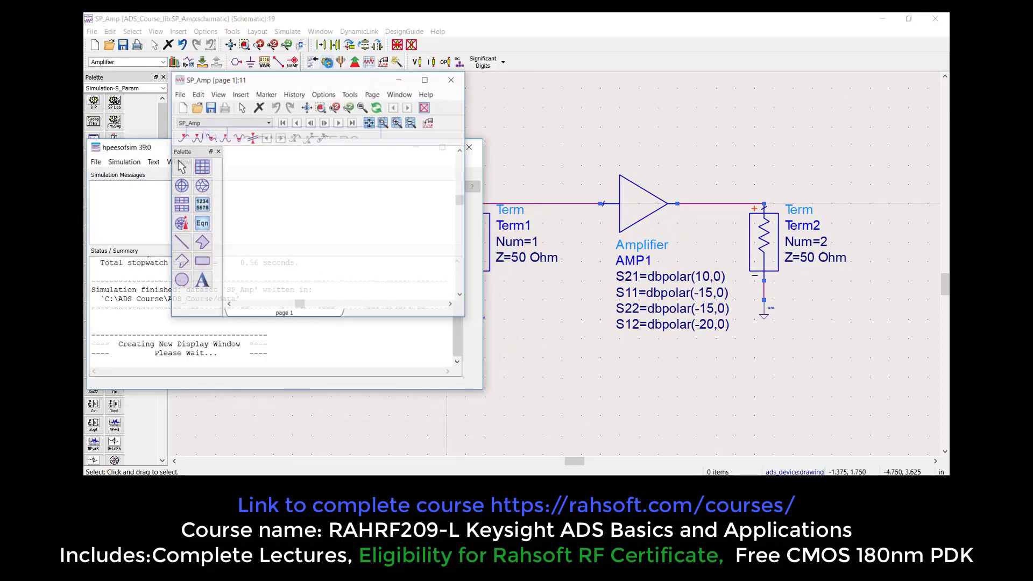
{"action": "left_click", "coordinate": [425, 79]}
- Add a rectangular plot of dB(S(1,1)) versus frequency
{"action": "left_click", "coordinate": [114, 103]}
{"action": "left_click", "coordinate": [332, 148]}
{"action": "left_click", "coordinate": [436, 283]}
{"action": "left_click", "coordinate": [515, 230]}
{"action": "left_click", "coordinate": [493, 325]}
{"action": "left_click", "coordinate": [452, 357]}
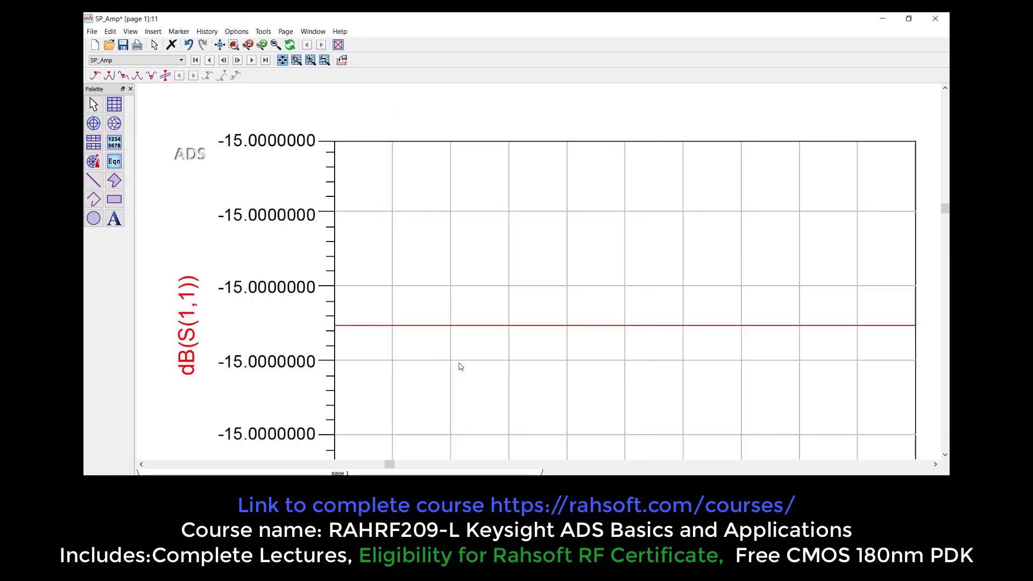
{"action": "scroll", "coordinate": [516, 294], "scroll_direction": "down", "scroll_amount": 2}
{"action": "scroll", "coordinate": [300, 269], "scroll_direction": "right", "scroll_amount": 3}
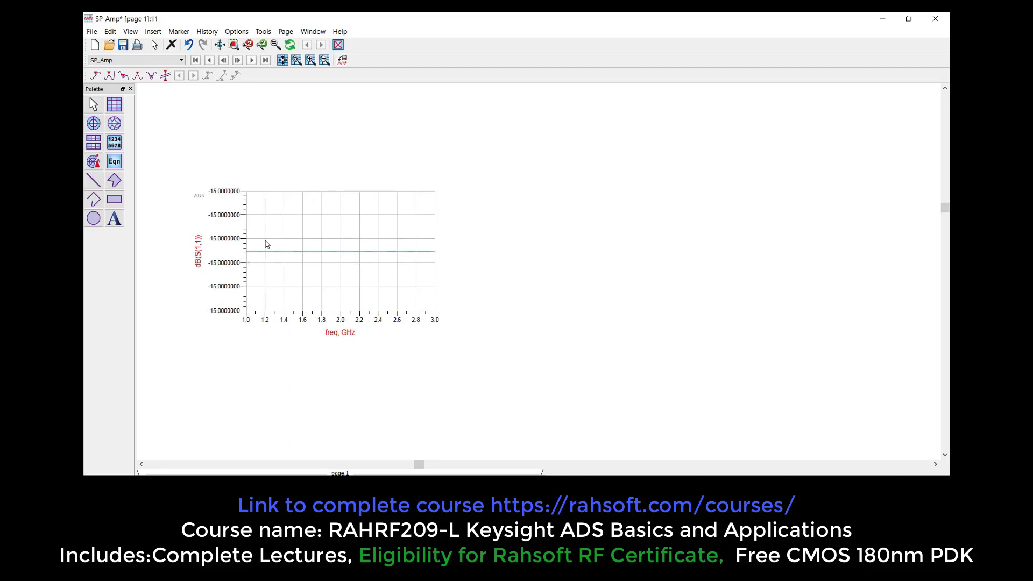
- Add a rectangular dB(S(1,2)) plot beside the dB(S(1,1)) plot
{"action": "left_click", "coordinate": [120, 106]}
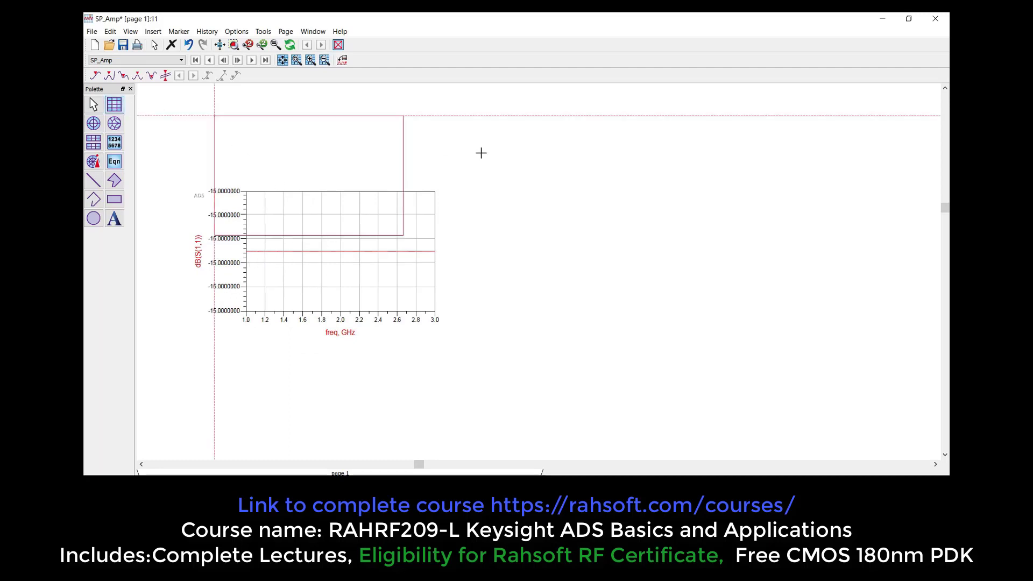
{"action": "left_click", "coordinate": [497, 191]}
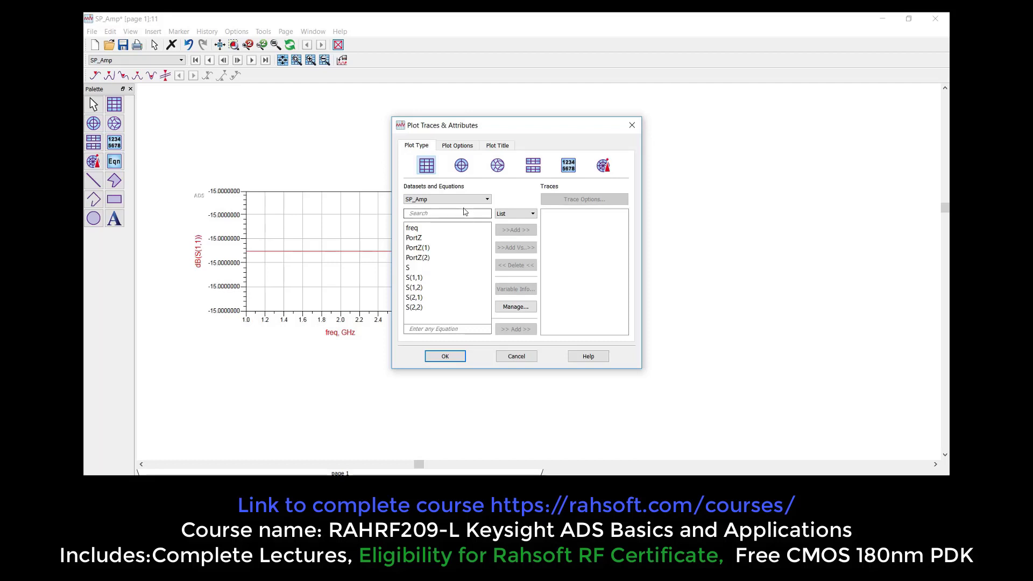
{"action": "left_click", "coordinate": [429, 289]}
{"action": "left_click", "coordinate": [510, 230]}
{"action": "left_click", "coordinate": [501, 321]}
{"action": "left_click", "coordinate": [445, 357]}
{"action": "left_click", "coordinate": [592, 234]}
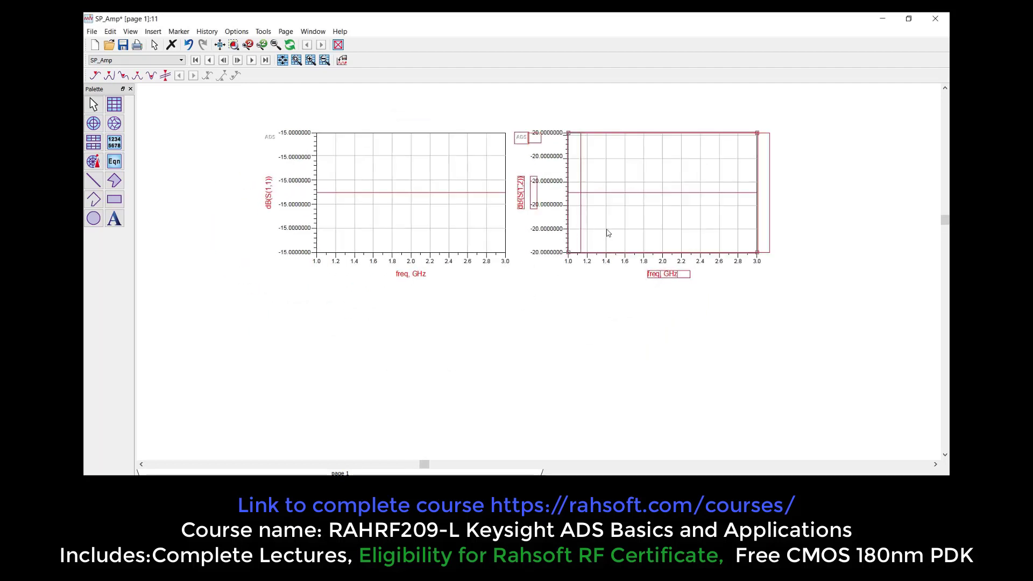
{"action": "scroll", "coordinate": [333, 248], "scroll_direction": "down", "scroll_amount": 2}
- Add a rectangular dB(S(2,1)) plot below the dB(S(1,1)) plot
{"action": "left_click", "coordinate": [114, 103]}
{"action": "left_click", "coordinate": [334, 268]}
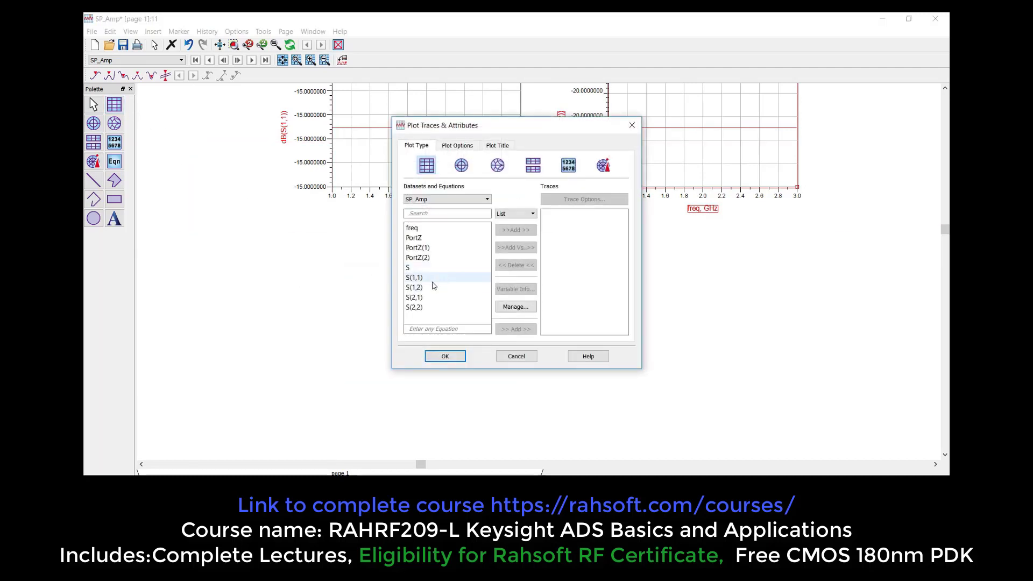
{"action": "left_click", "coordinate": [425, 297]}
{"action": "left_click", "coordinate": [510, 230]}
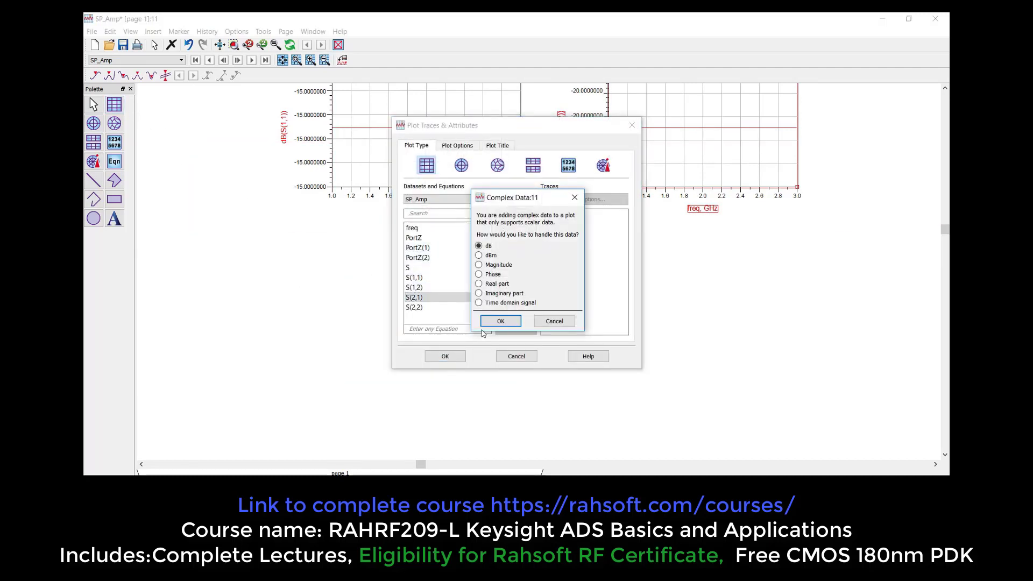
{"action": "left_click", "coordinate": [500, 320]}
{"action": "left_click", "coordinate": [446, 356]}
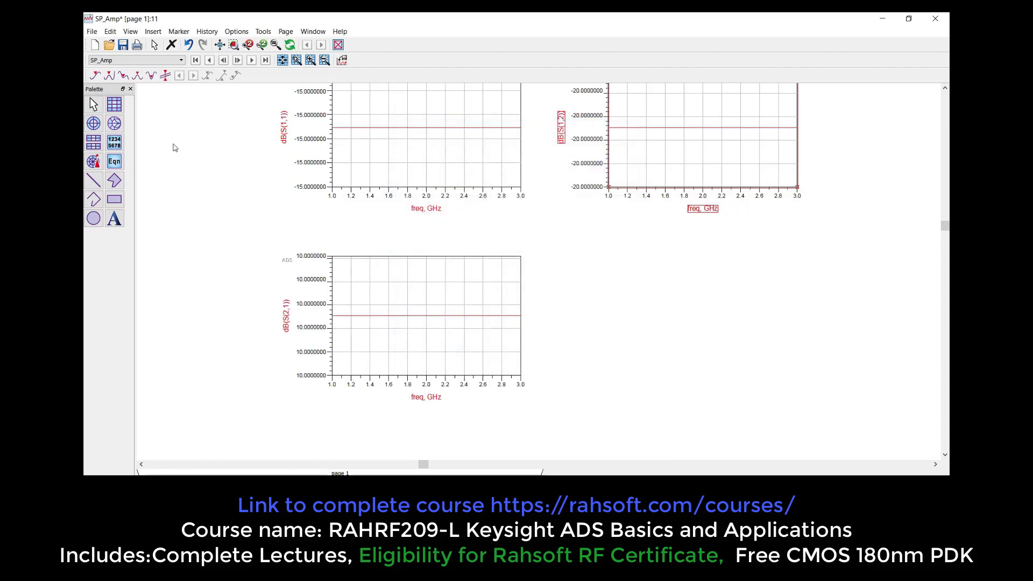
- Add a rectangular dB(S(2,2)) plot to the right of dB(S(2,1))
{"action": "left_click", "coordinate": [120, 105]}
{"action": "left_click", "coordinate": [604, 255]}
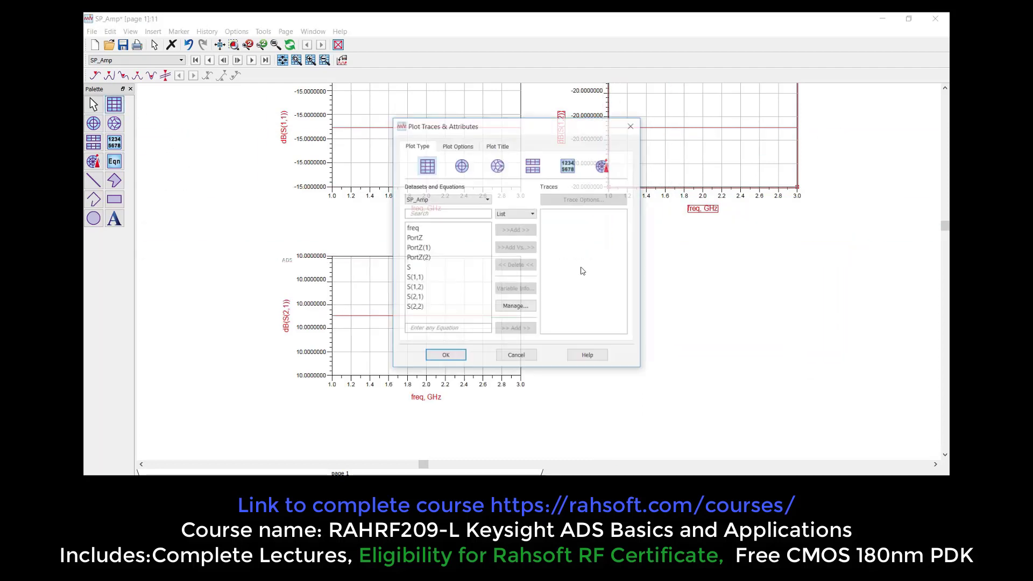
{"action": "left_click", "coordinate": [415, 308]}
{"action": "left_click", "coordinate": [515, 229]}
{"action": "left_click", "coordinate": [501, 319]}
{"action": "left_click", "coordinate": [462, 355]}
{"action": "scroll", "coordinate": [561, 233], "scroll_direction": "down", "scroll_amount": 2}
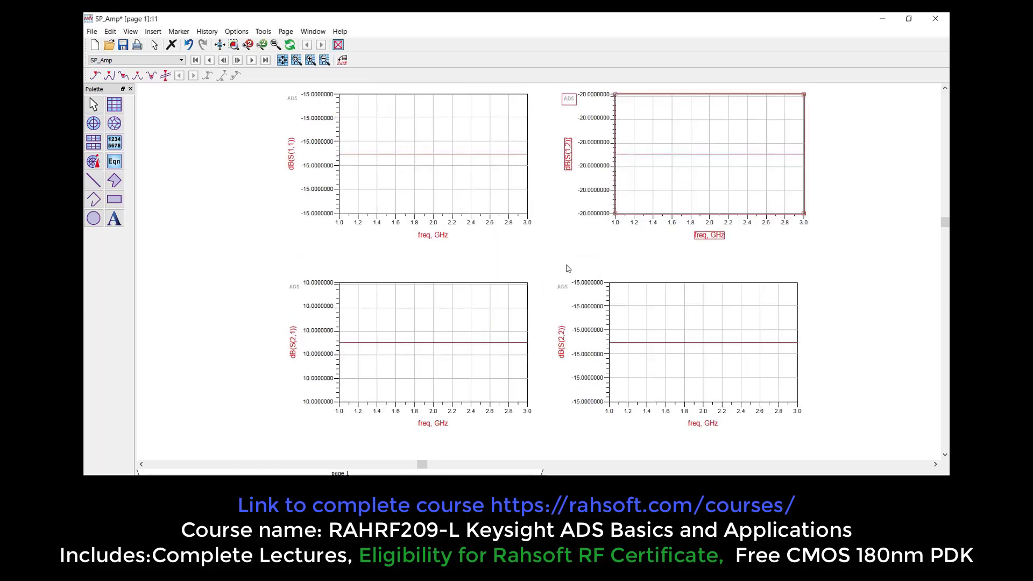
{"action": "left_click", "coordinate": [796, 200]}
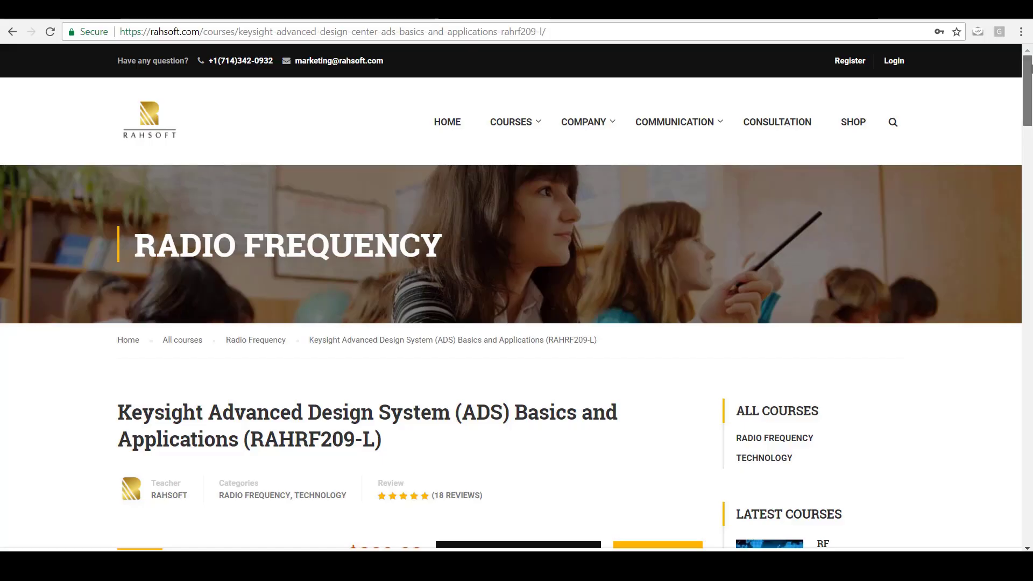
- Show the RAHRF209-L course page's Curriculum section and its simulation lectures
{"action": "left_click_drag", "start_coordinate": [1028, 65], "coordinate": [1031, 152]}
{"action": "left_click_drag", "start_coordinate": [1031, 163], "coordinate": [1031, 296]}
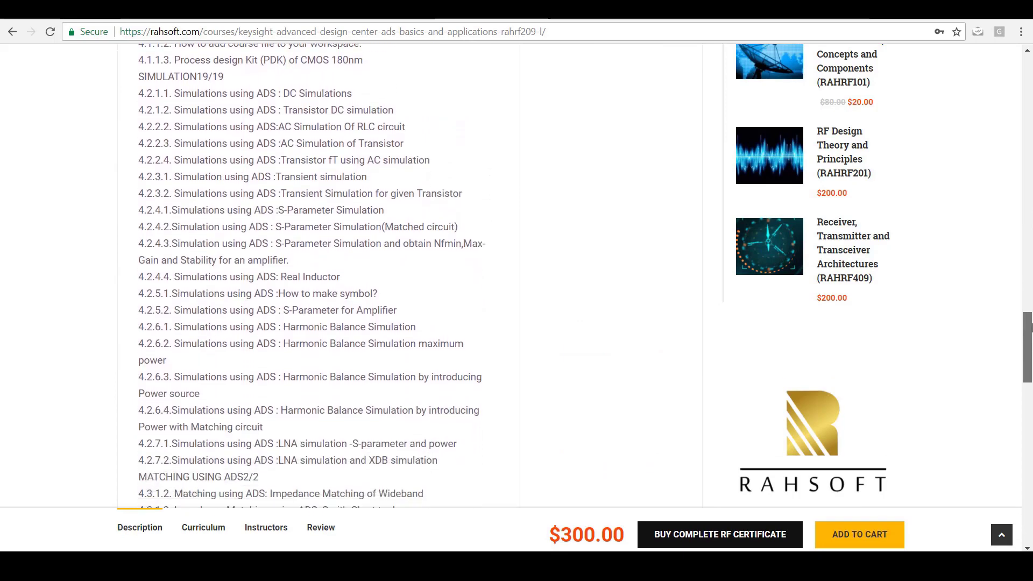
{"action": "left_click", "coordinate": [203, 528]}
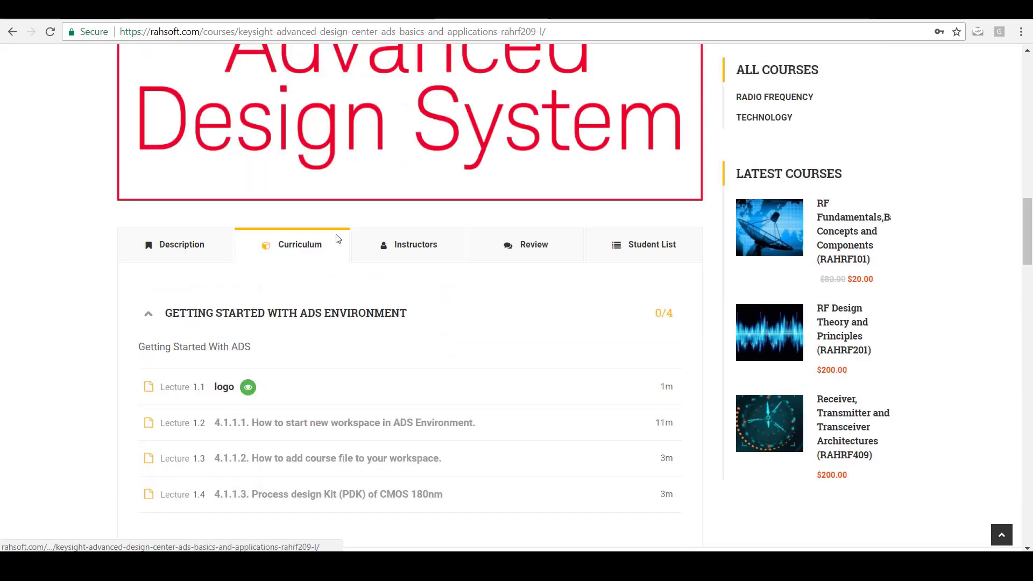
{"action": "left_click_drag", "start_coordinate": [1028, 209], "coordinate": [1031, 294]}
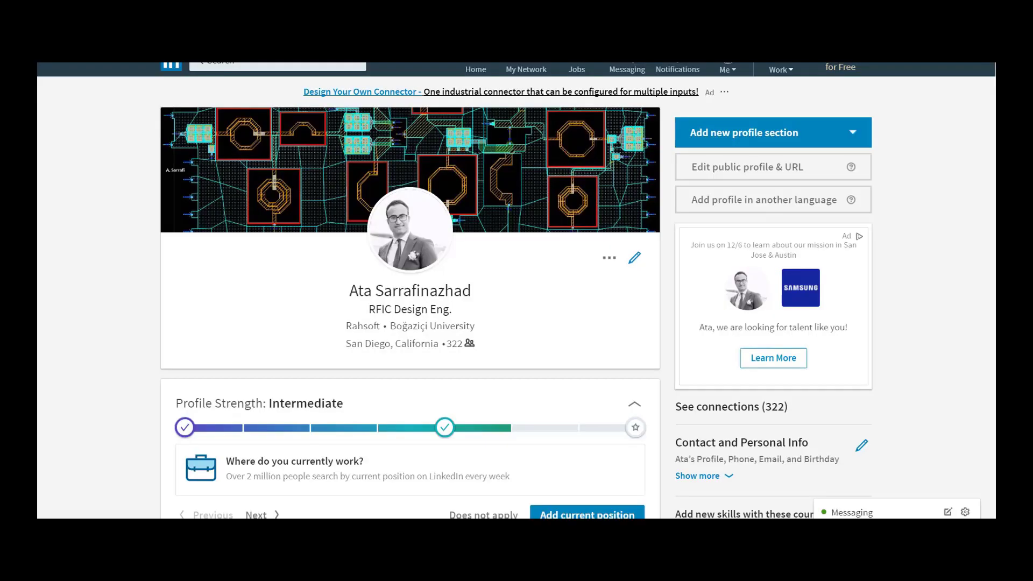
- Scroll down through the profile's Highlights, Activity and Experience sections
{"action": "scroll", "coordinate": [517, 296], "scroll_direction": "down", "scroll_amount": 1}
{"action": "scroll", "coordinate": [517, 296], "scroll_direction": "up", "scroll_amount": 1}
{"action": "scroll", "coordinate": [516, 296], "scroll_direction": "down", "scroll_amount": 2}
{"action": "scroll", "coordinate": [517, 296], "scroll_direction": "down", "scroll_amount": 1}
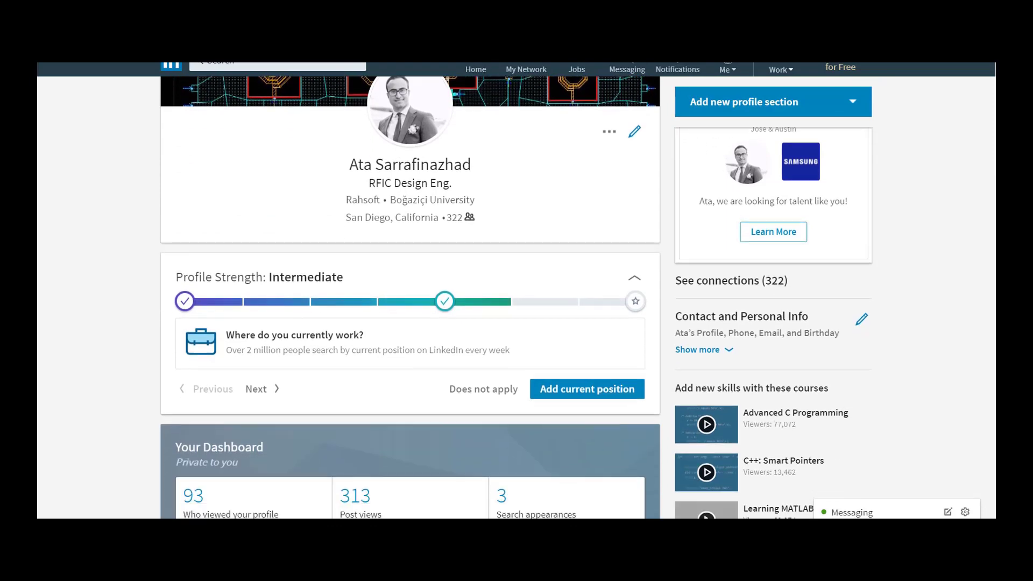
{"action": "scroll", "coordinate": [517, 296], "scroll_direction": "down", "scroll_amount": 1}
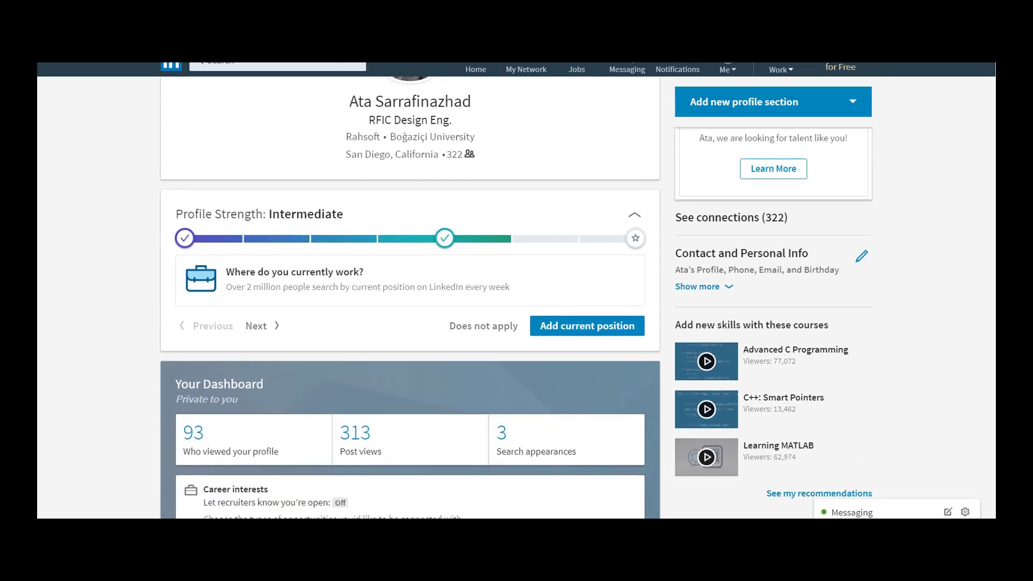
{"action": "scroll", "coordinate": [516, 296], "scroll_direction": "down", "scroll_amount": 4}
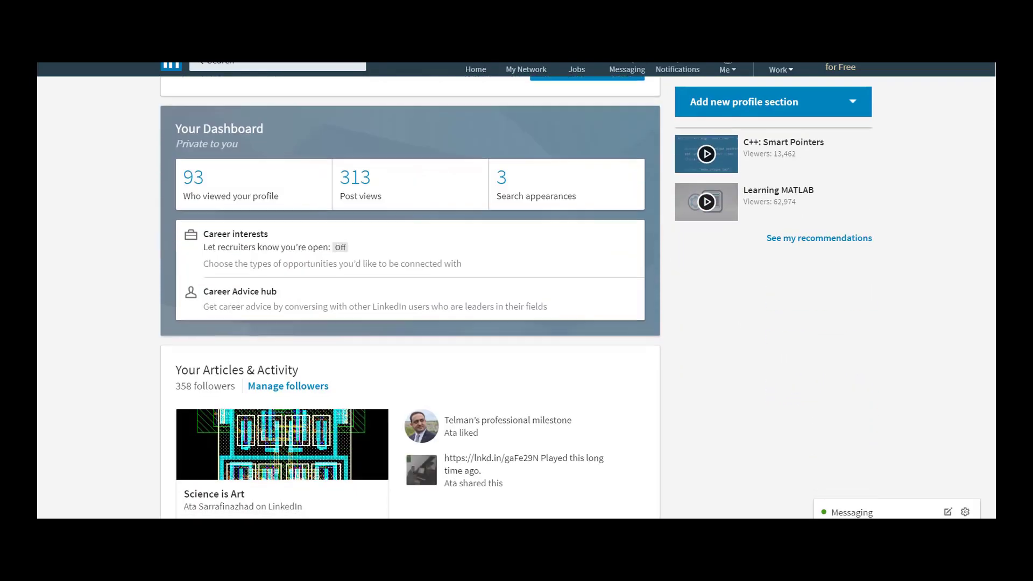
{"action": "scroll", "coordinate": [517, 296], "scroll_direction": "down", "scroll_amount": 3}
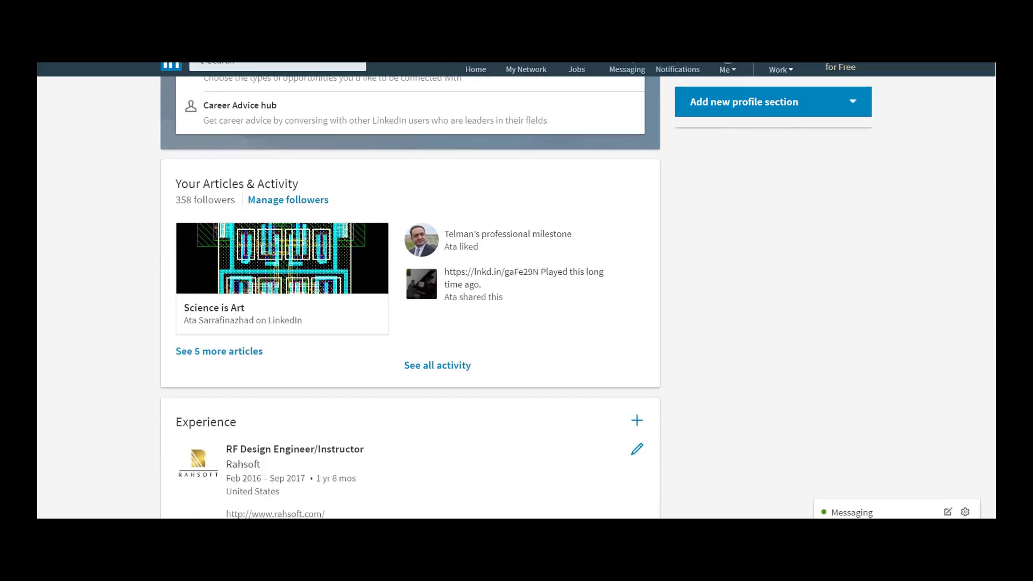
{"action": "scroll", "coordinate": [517, 296], "scroll_direction": "down", "scroll_amount": 1}
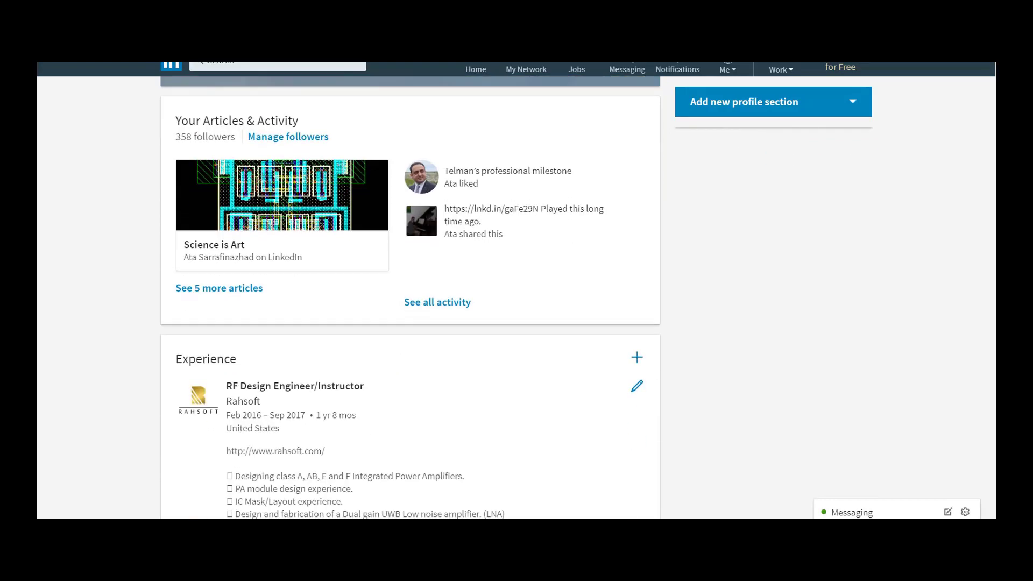
{"action": "scroll", "coordinate": [411, 296], "scroll_direction": "down", "scroll_amount": 3}
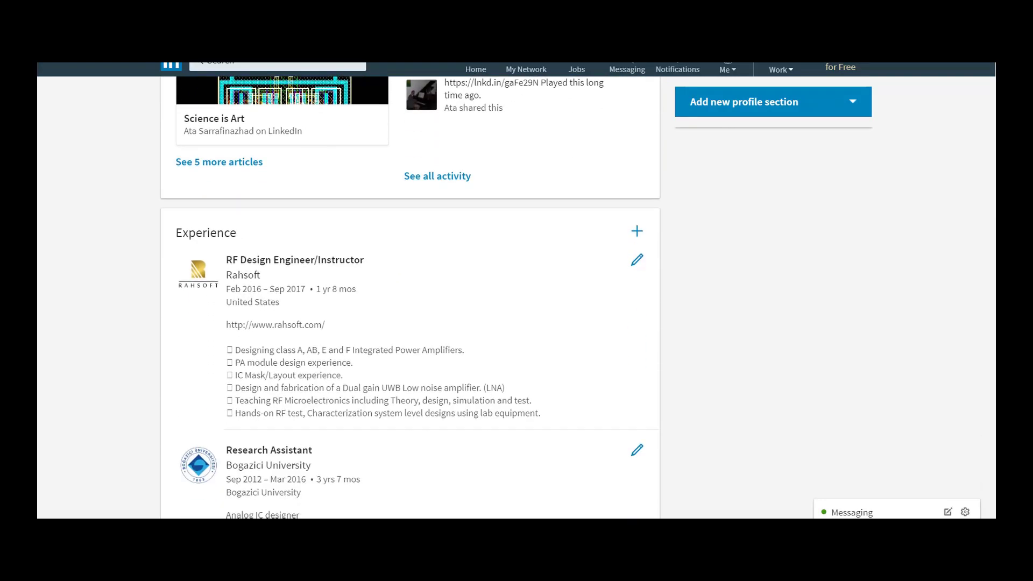
{"action": "scroll", "coordinate": [410, 296], "scroll_direction": "down", "scroll_amount": 1}
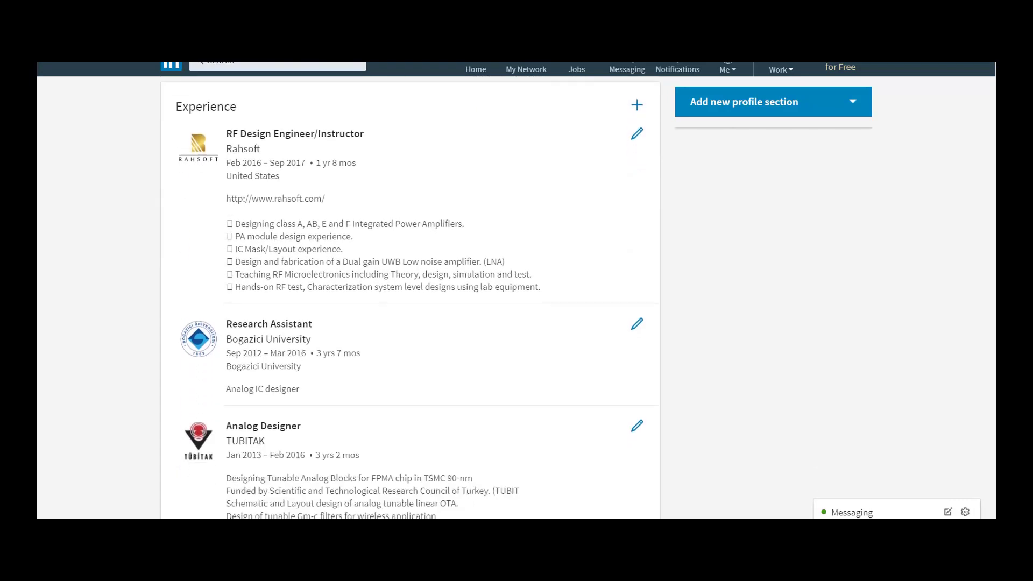
{"action": "scroll", "coordinate": [410, 296], "scroll_direction": "down", "scroll_amount": 4}
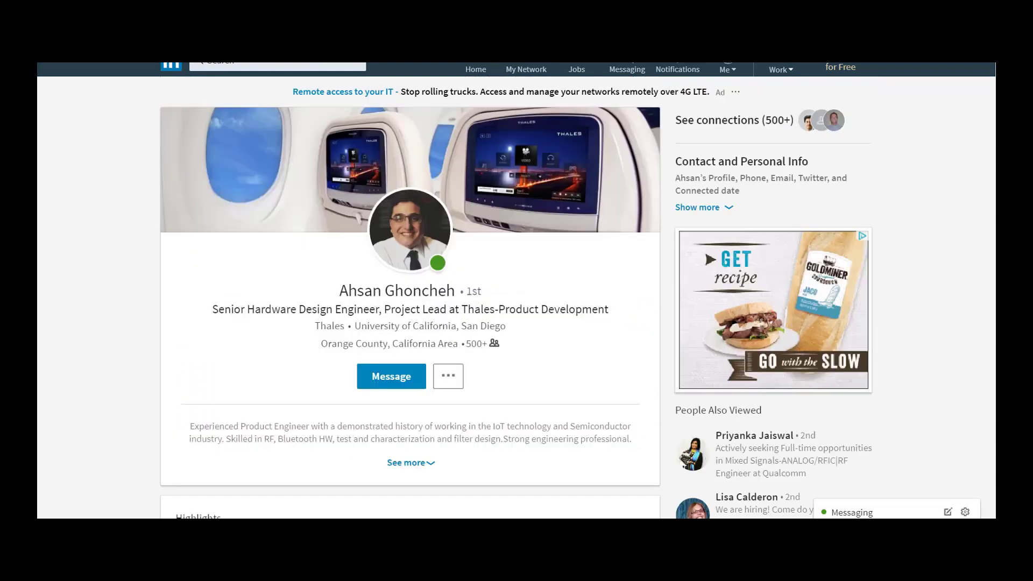
{"action": "scroll", "coordinate": [410, 296], "scroll_direction": "down", "scroll_amount": 1}
{"action": "scroll", "coordinate": [410, 296], "scroll_direction": "down", "scroll_amount": 3}
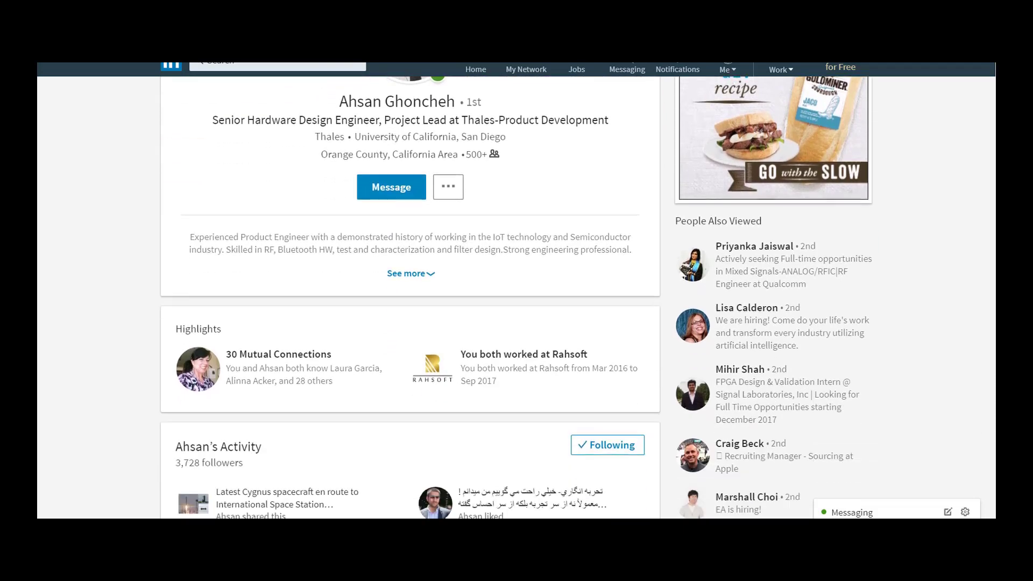
{"action": "scroll", "coordinate": [410, 296], "scroll_direction": "down", "scroll_amount": 3}
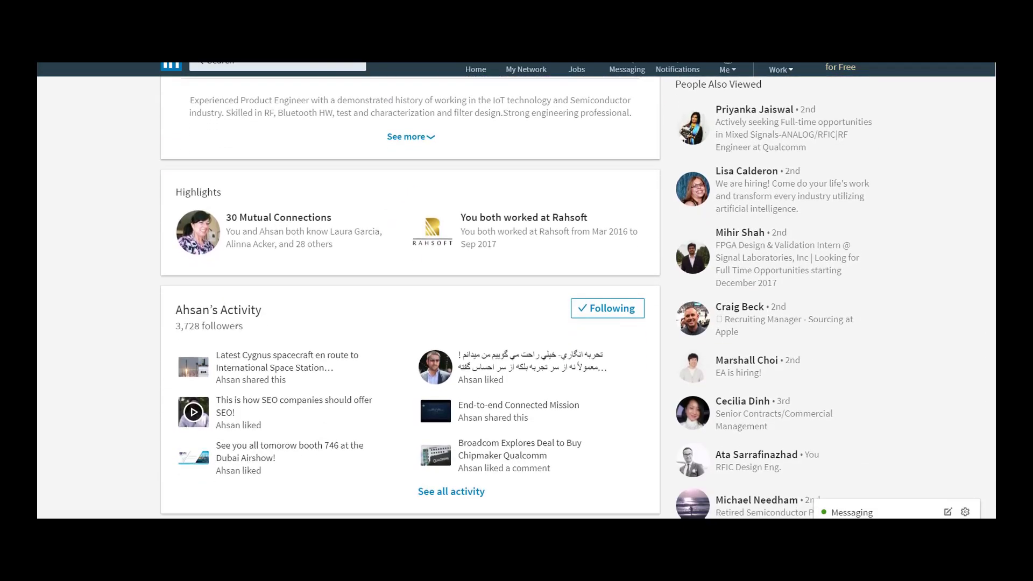
{"action": "scroll", "coordinate": [410, 296], "scroll_direction": "down", "scroll_amount": 1}
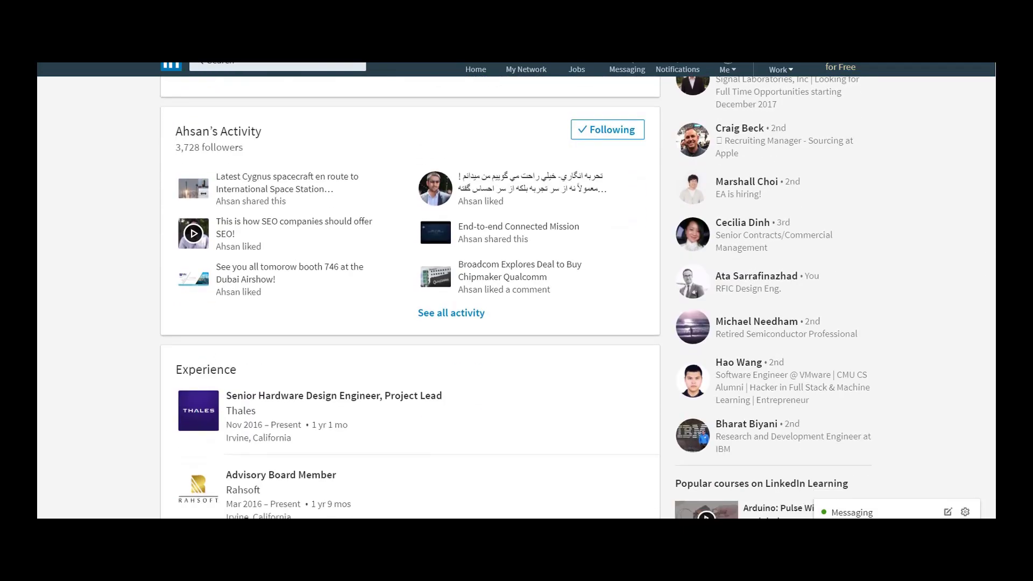
{"action": "scroll", "coordinate": [410, 296], "scroll_direction": "down", "scroll_amount": 2}
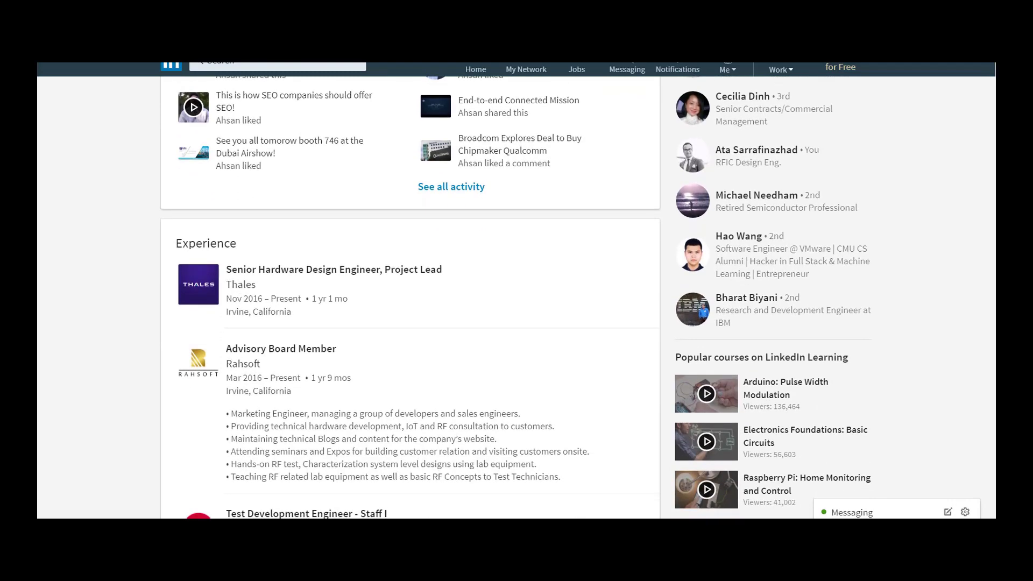
{"action": "scroll", "coordinate": [410, 296], "scroll_direction": "down", "scroll_amount": 1}
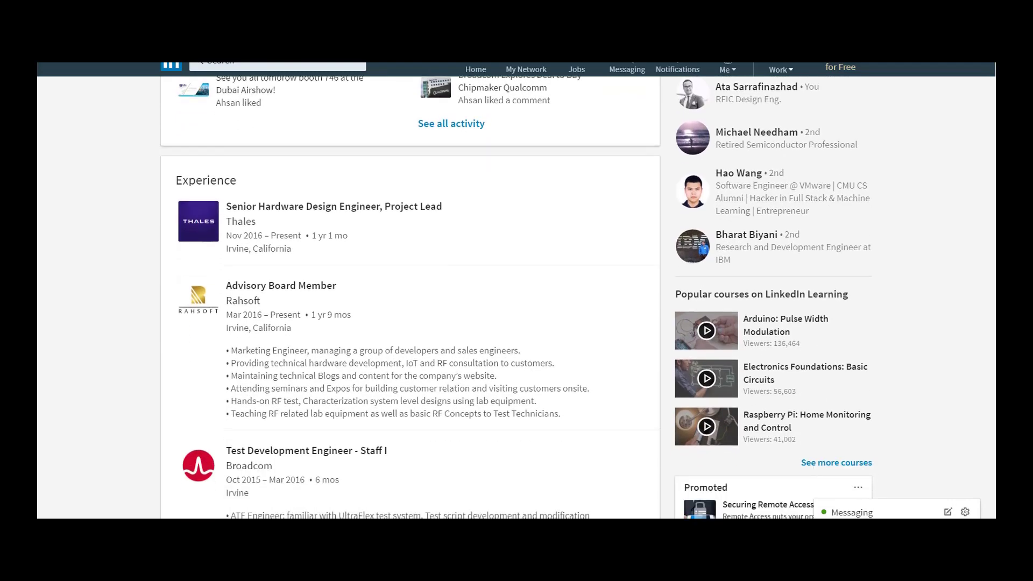
{"action": "scroll", "coordinate": [410, 296], "scroll_direction": "down", "scroll_amount": 2}
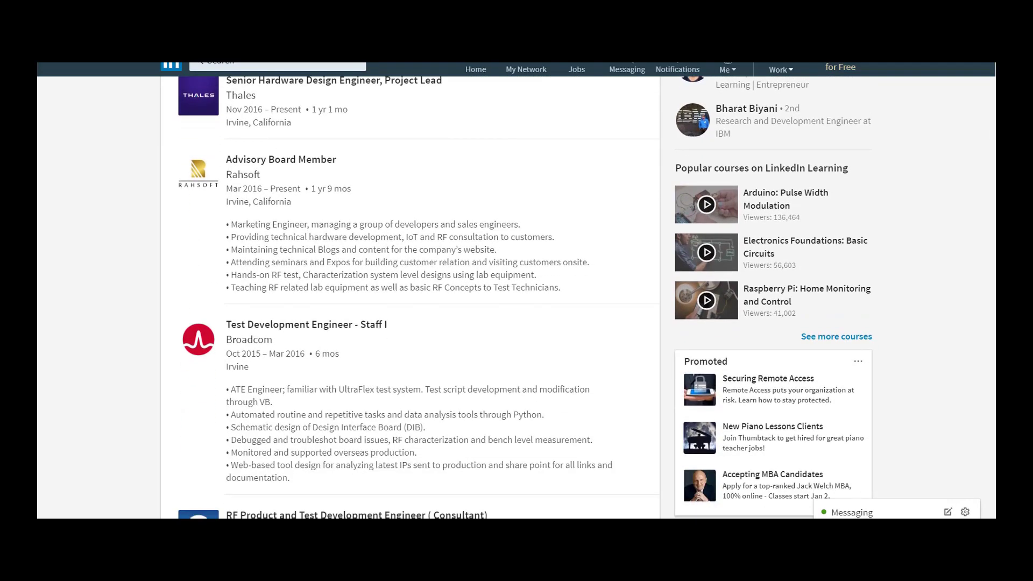
{"action": "scroll", "coordinate": [410, 296], "scroll_direction": "down", "scroll_amount": 1}
{"action": "scroll", "coordinate": [411, 296], "scroll_direction": "down", "scroll_amount": 1}
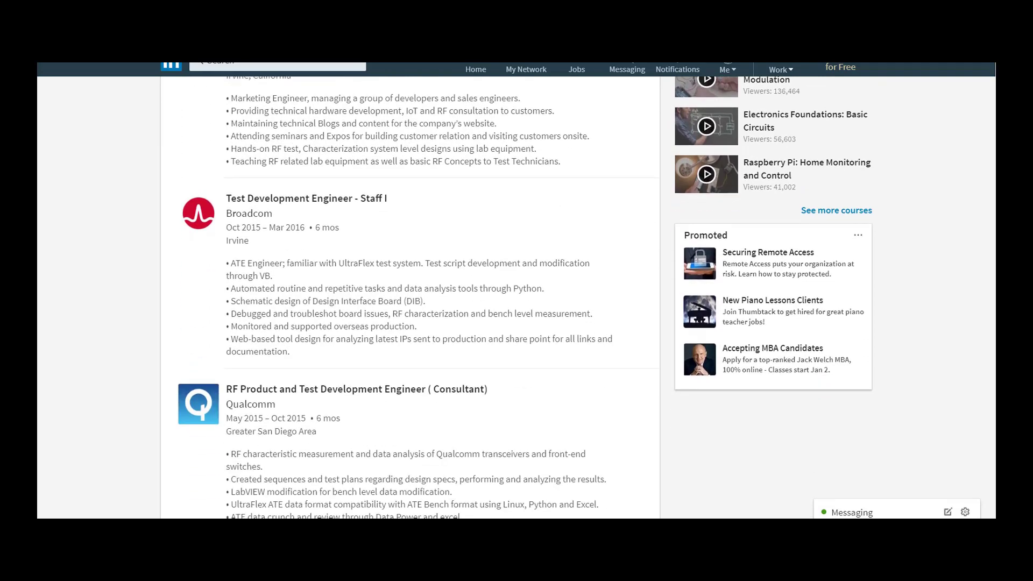
{"action": "scroll", "coordinate": [410, 296], "scroll_direction": "down", "scroll_amount": 2}
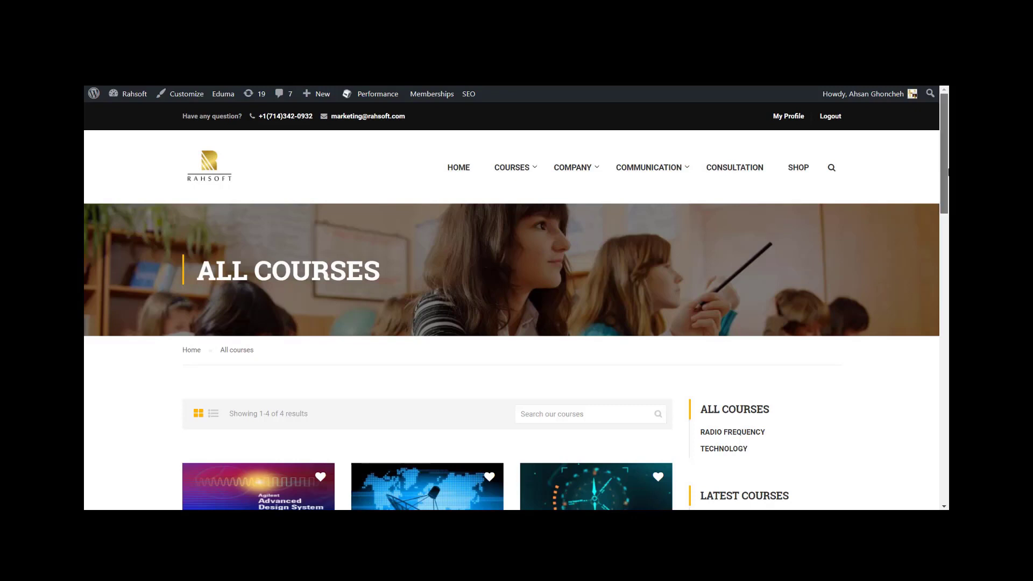
- Scroll the All Courses listing past the course cards to the page footer
{"action": "left_click_drag", "start_coordinate": [949, 171], "coordinate": [947, 378]}
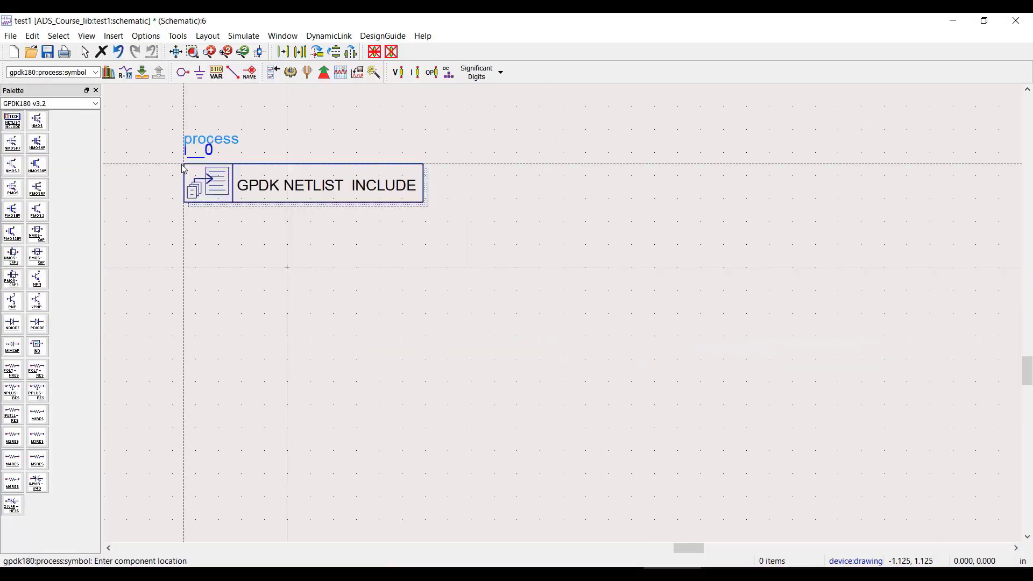
- Place an nmos_rf transistor on the schematic and finish labelling the input wire Vin
{"action": "left_click", "coordinate": [12, 144]}
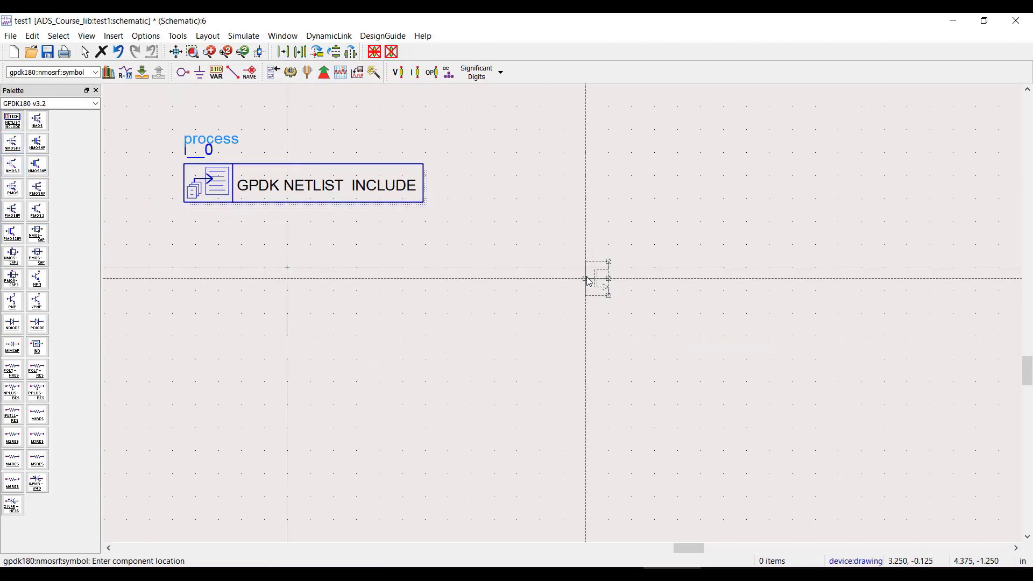
{"action": "left_click", "coordinate": [592, 278]}
{"action": "key", "text": "Escape"}
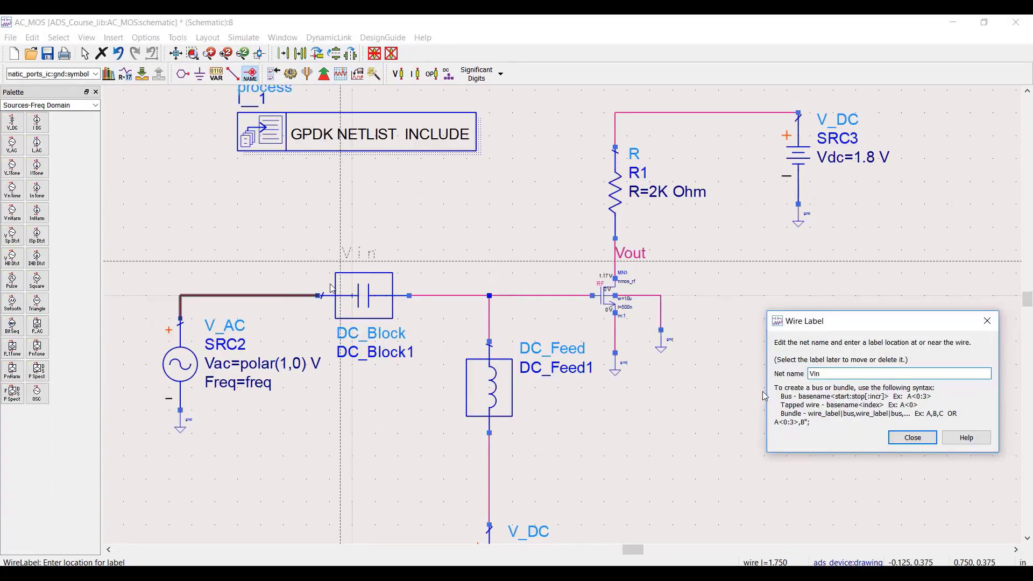
{"action": "key", "text": "Escape"}
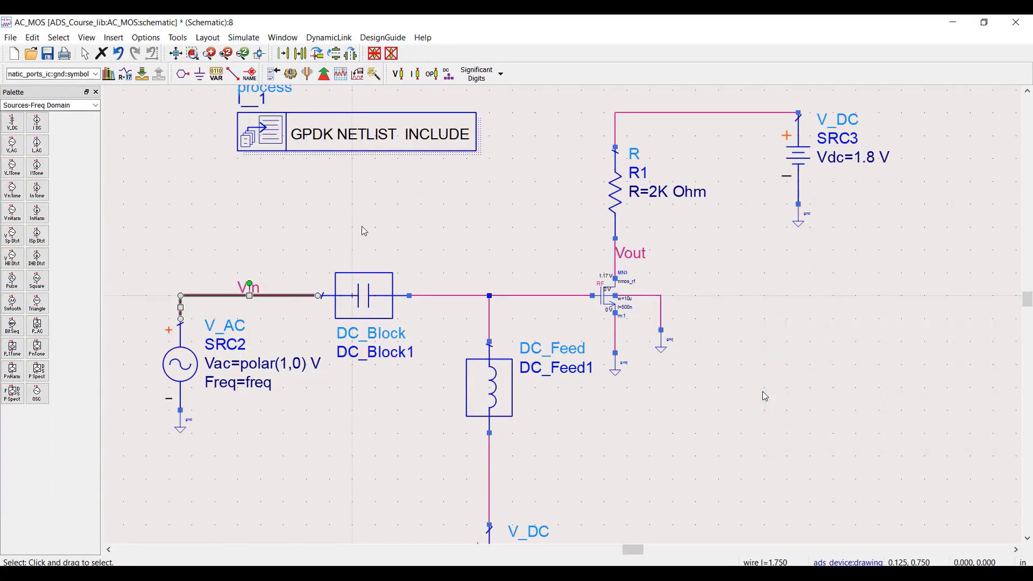
- Add a plot of imag(Z(1,1)), the imaginary part of the impedance data
{"action": "scroll", "coordinate": [763, 392], "scroll_direction": "down", "scroll_amount": 3}
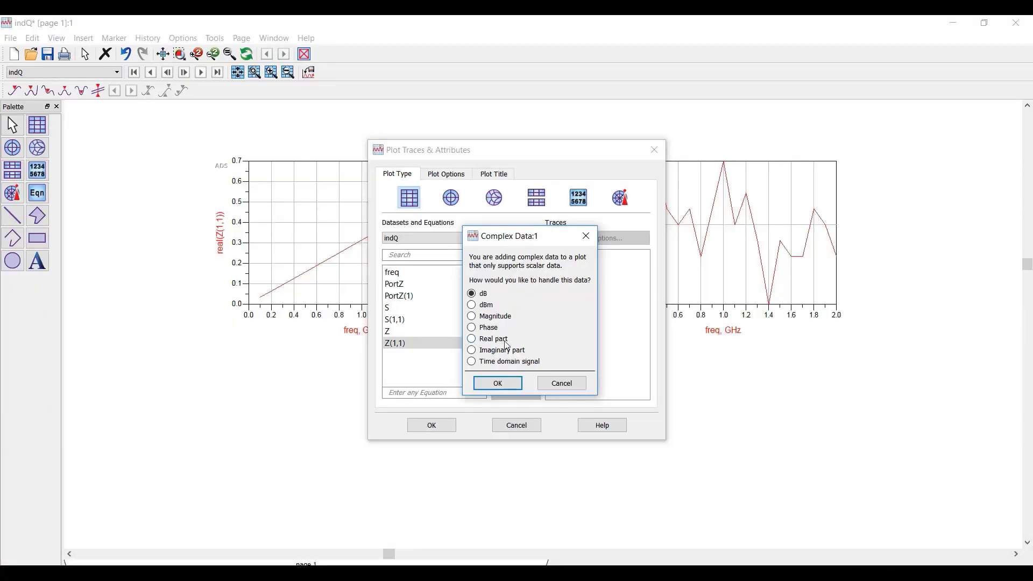
{"action": "left_click", "coordinate": [505, 349]}
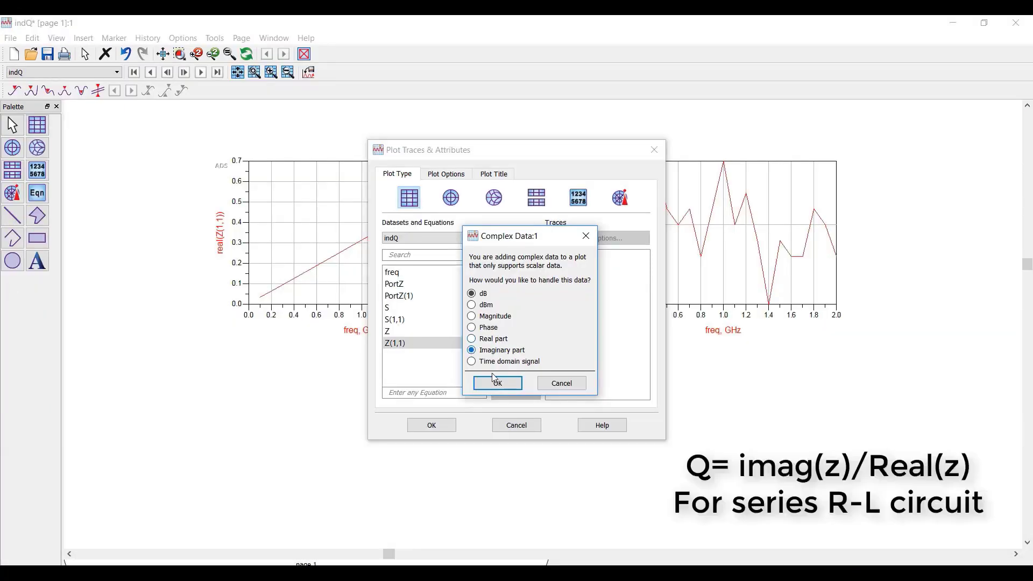
{"action": "left_click", "coordinate": [496, 382]}
{"action": "left_click", "coordinate": [441, 427]}
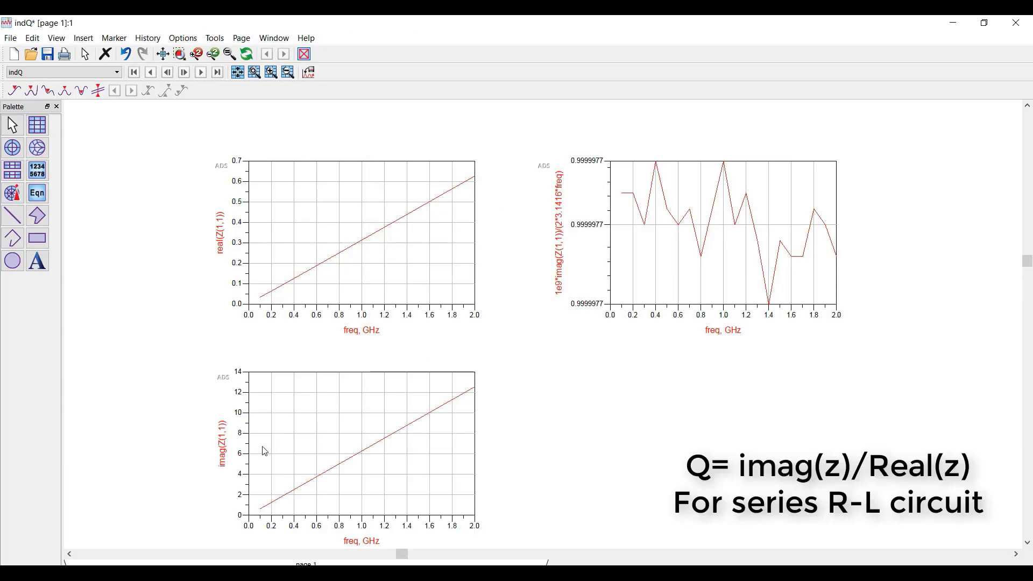
{"action": "double_click", "coordinate": [228, 446]}
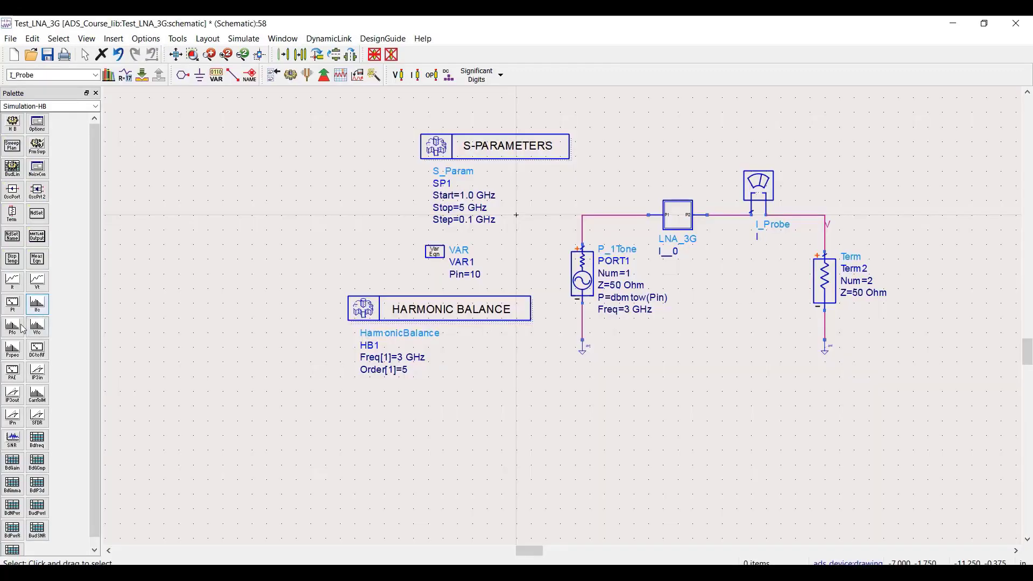
- Place a Pfc1 measurement below the Harmonic Balance controller and edit its pfc equation
{"action": "left_click", "coordinate": [13, 327]}
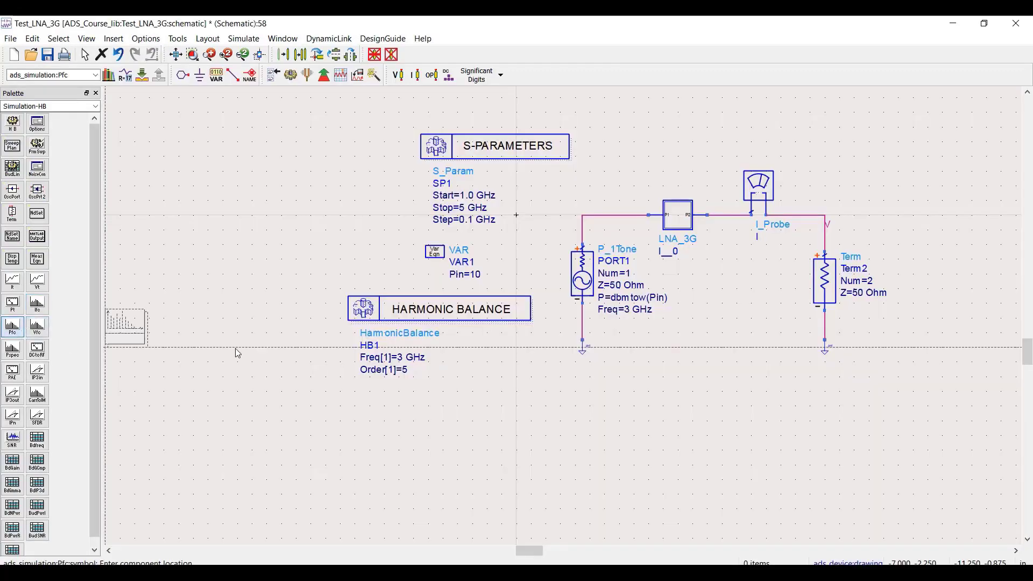
{"action": "left_click", "coordinate": [350, 442]}
{"action": "key", "text": "Escape"}
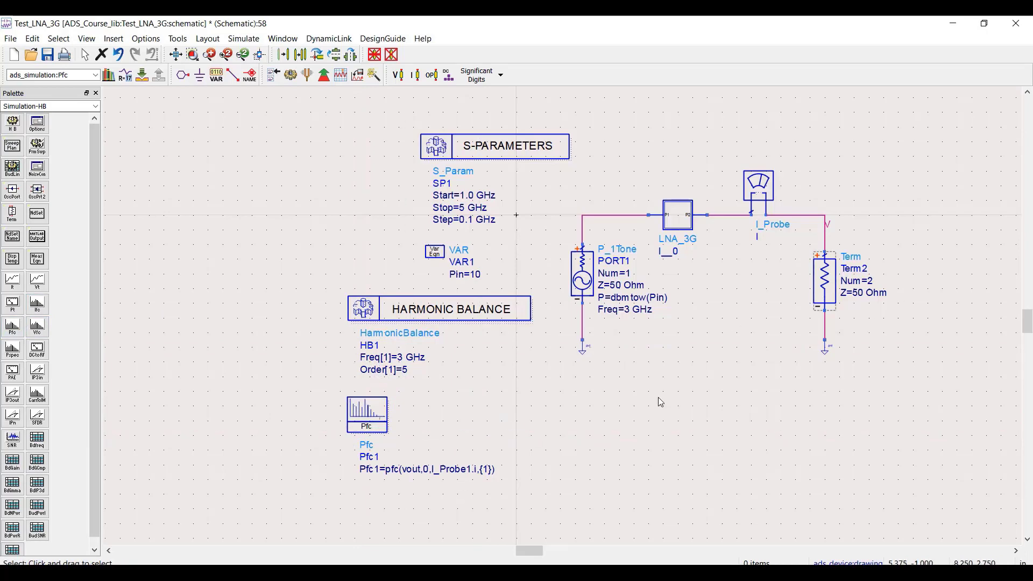
{"action": "scroll", "coordinate": [406, 483], "scroll_direction": "up", "scroll_amount": 2}
{"action": "double_click", "coordinate": [500, 353]}
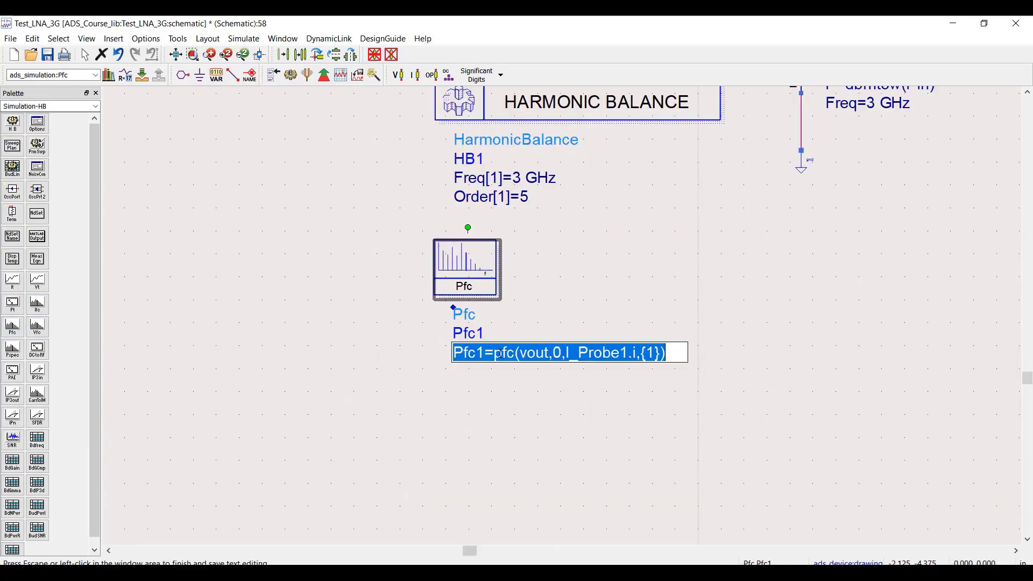